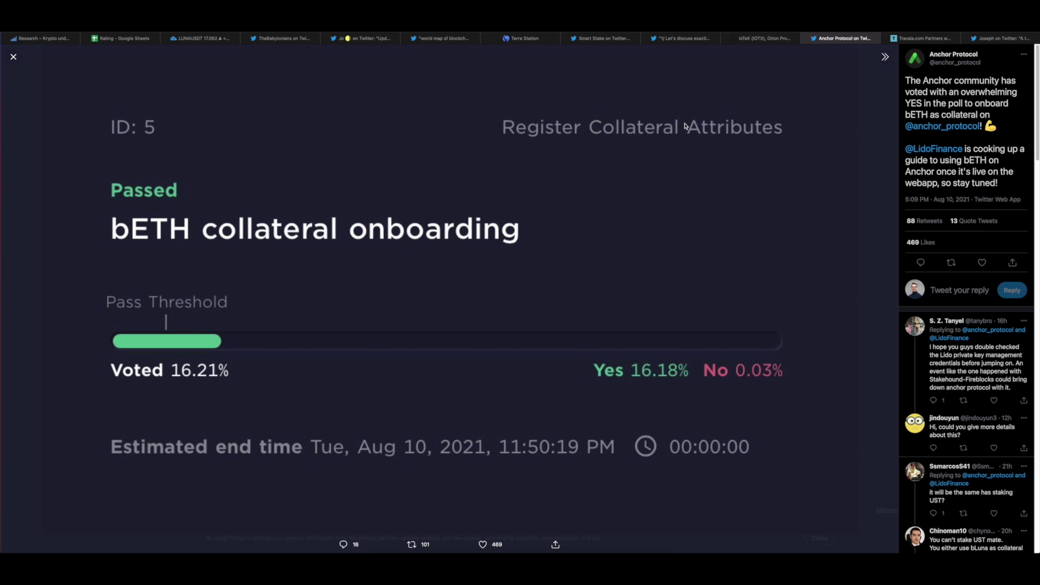
# Step: Review the Terra Luna ecosystem map, the UST market cap and Luna supply charts, and the LUNA/USDT price chart
pyautogui.click(460, 41)
pyautogui.click(603, 38)
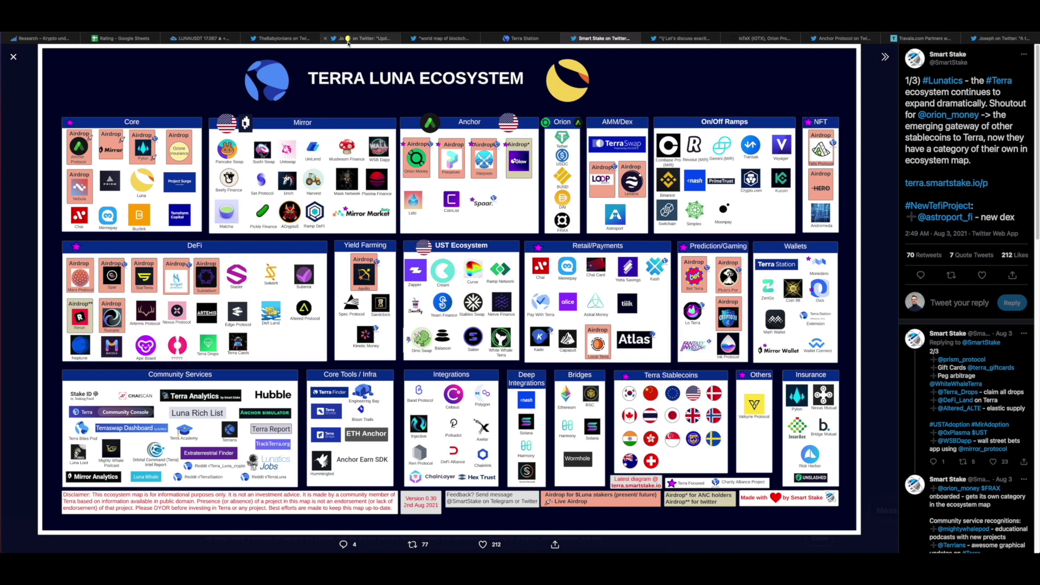
pyautogui.click(282, 38)
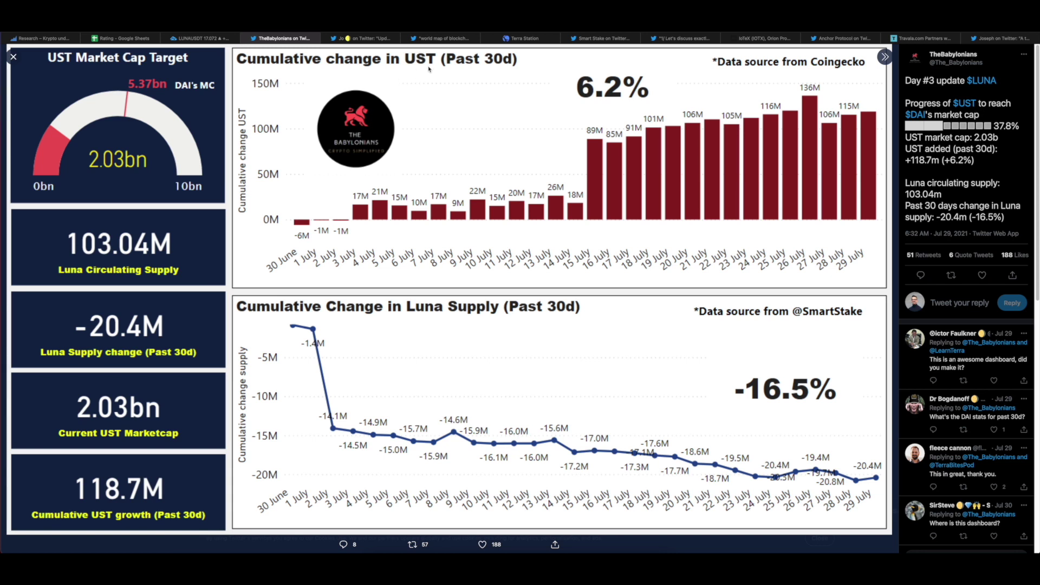
pyautogui.click(201, 38)
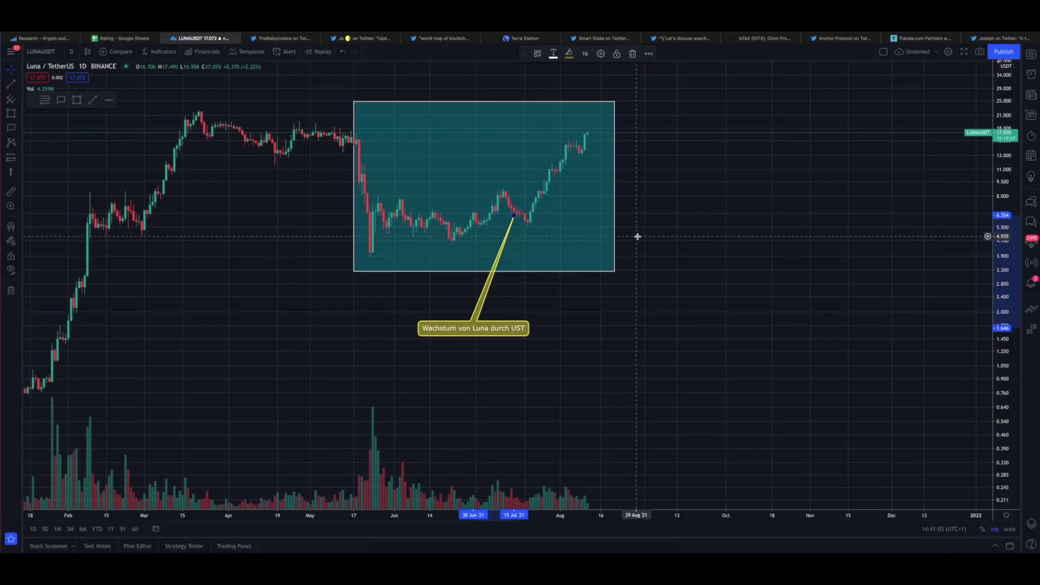
# Step: In the Blue Alpine Rating sheet, set the Terra Luna (Update) row's Produkt / Technologie score to 8.75
pyautogui.click(120, 37)
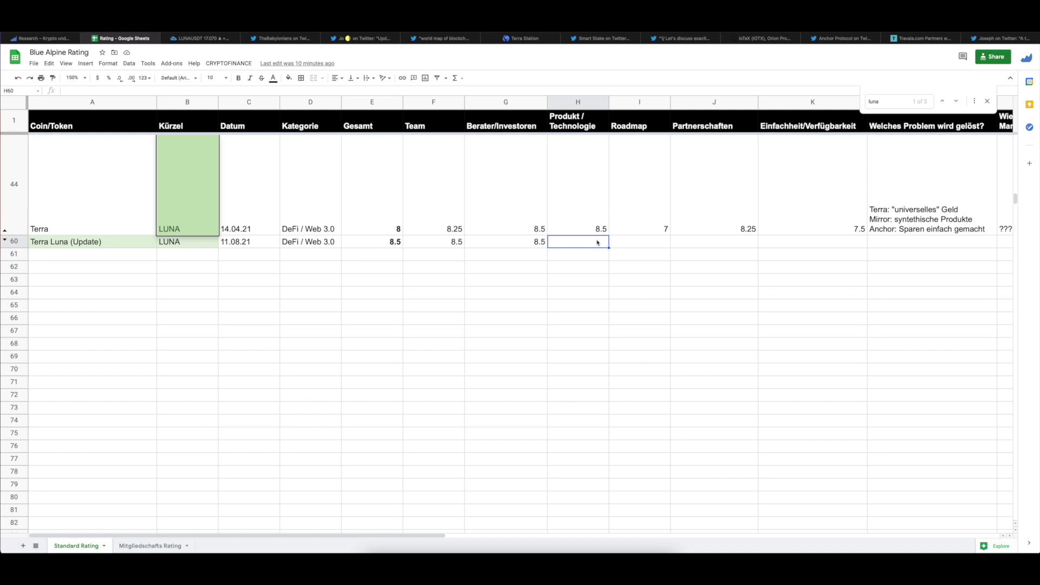
pyautogui.write('8.75')
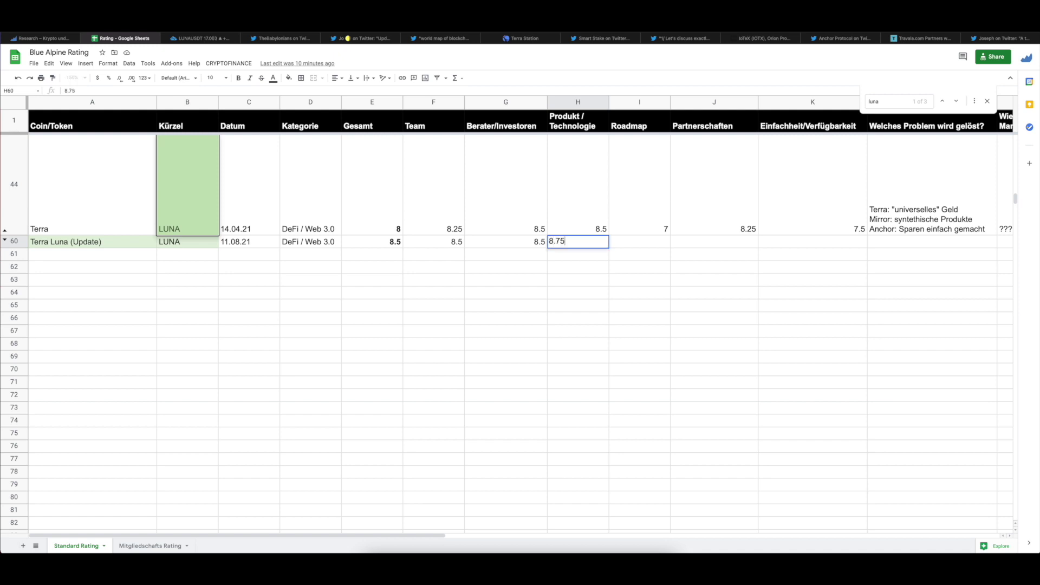
pyautogui.press('Return')
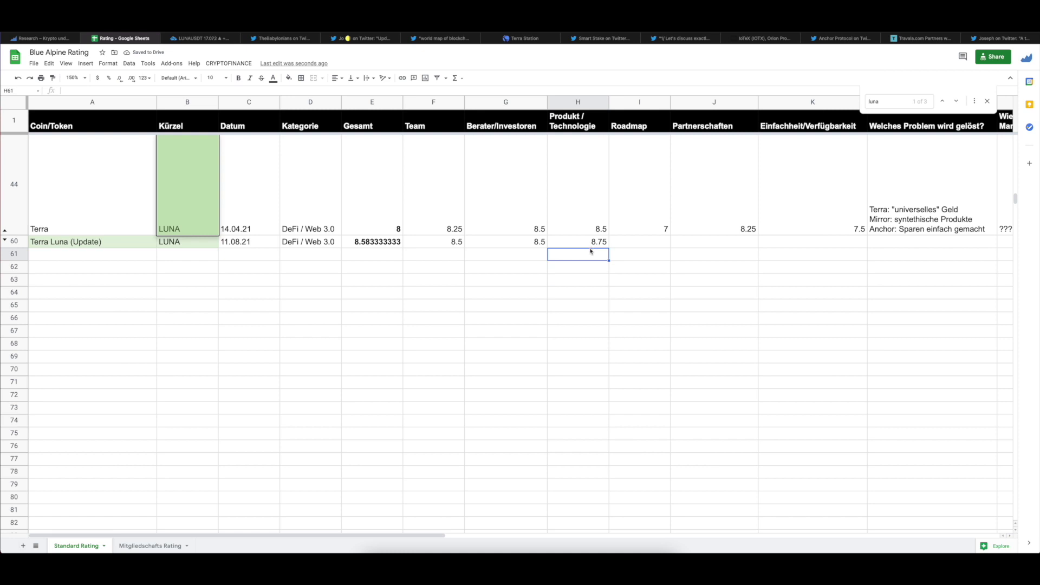
# Step: Set the Roadmap score in the Terra Luna (Update) row to 7
pyautogui.click(631, 247)
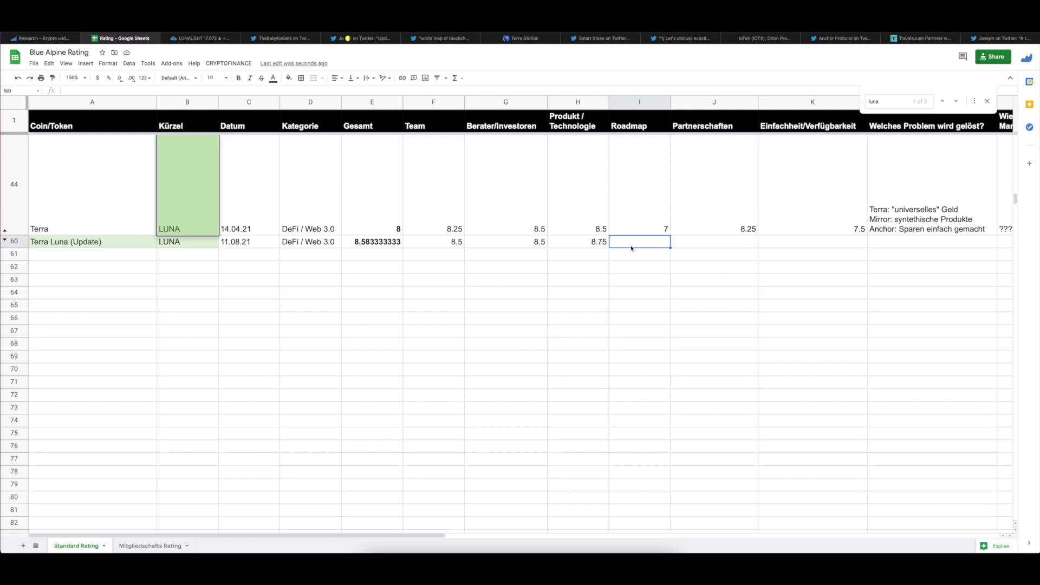
pyautogui.write('7')
pyautogui.press('Return')
pyautogui.click(640, 242)
# Step: Examine the world map of blockchains tweet and the Terra Luna ecosystem map
pyautogui.click(430, 38)
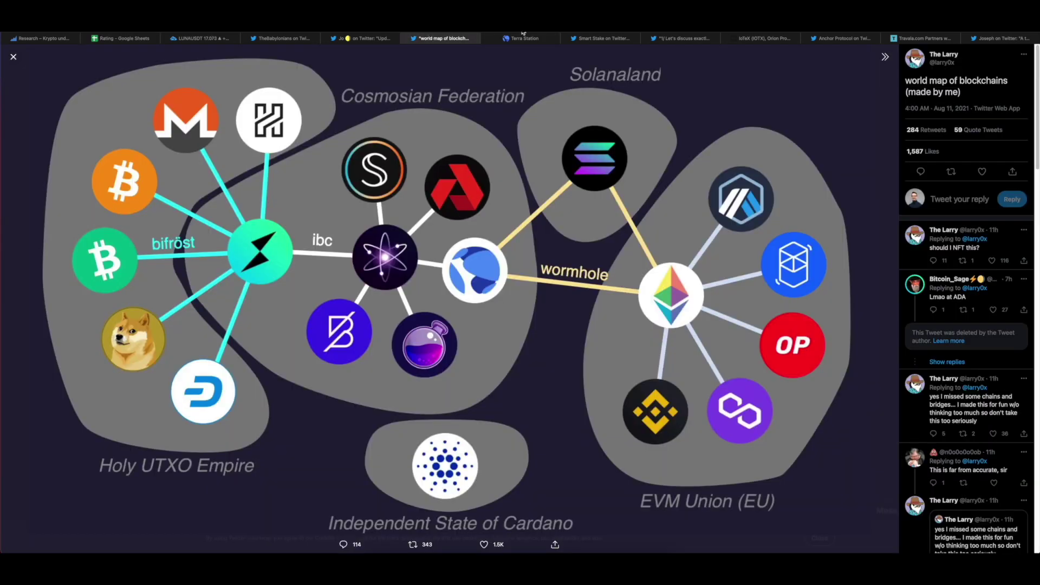
pyautogui.click(603, 38)
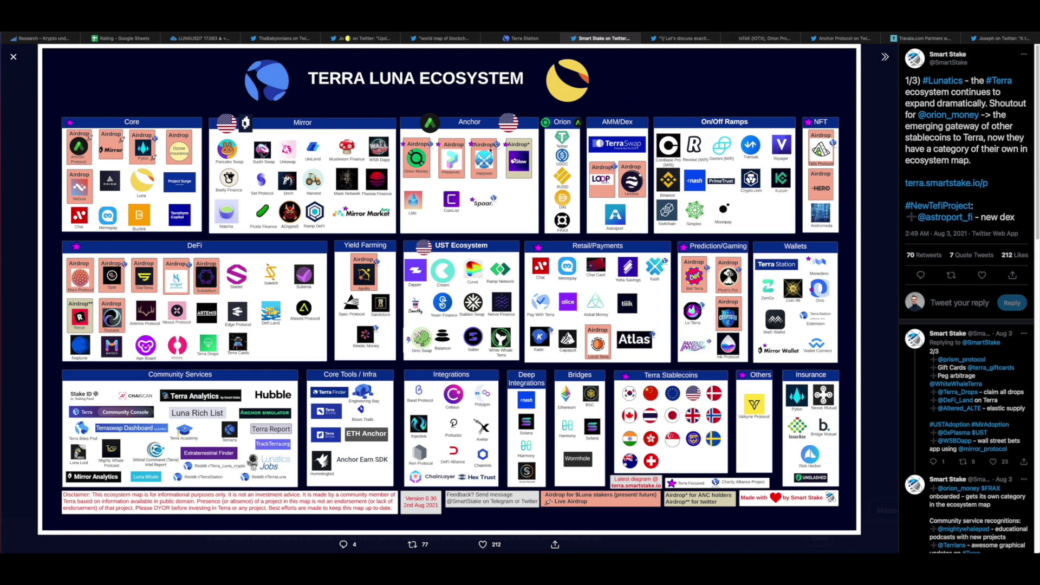
# Step: Back in the rating sheet, clear and re-enter the Roadmap score as 7, and select the row's Partnerschaften cell
pyautogui.click(130, 38)
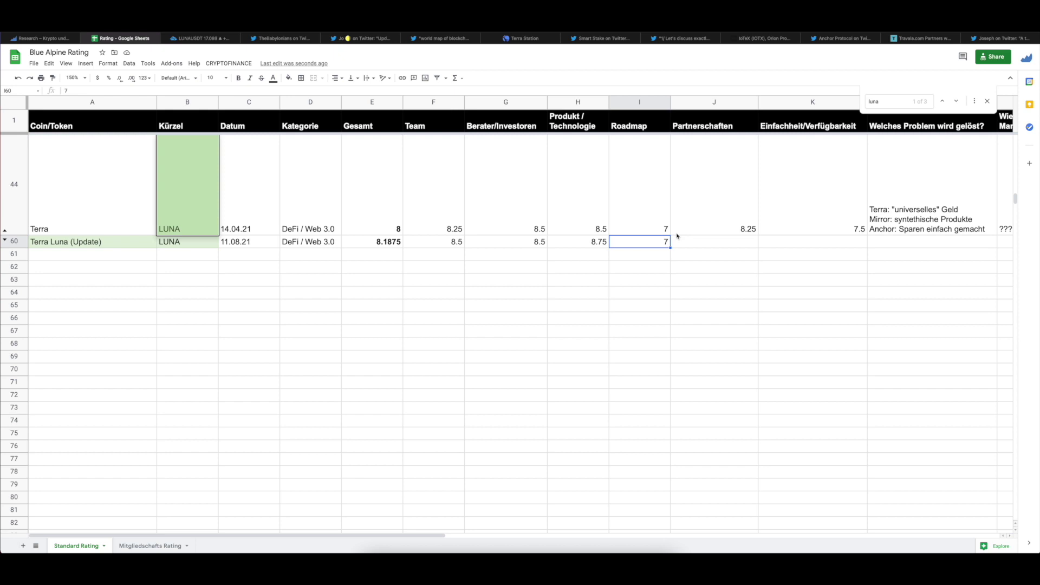
pyautogui.press('Delete')
pyautogui.write('7')
pyautogui.press('Return')
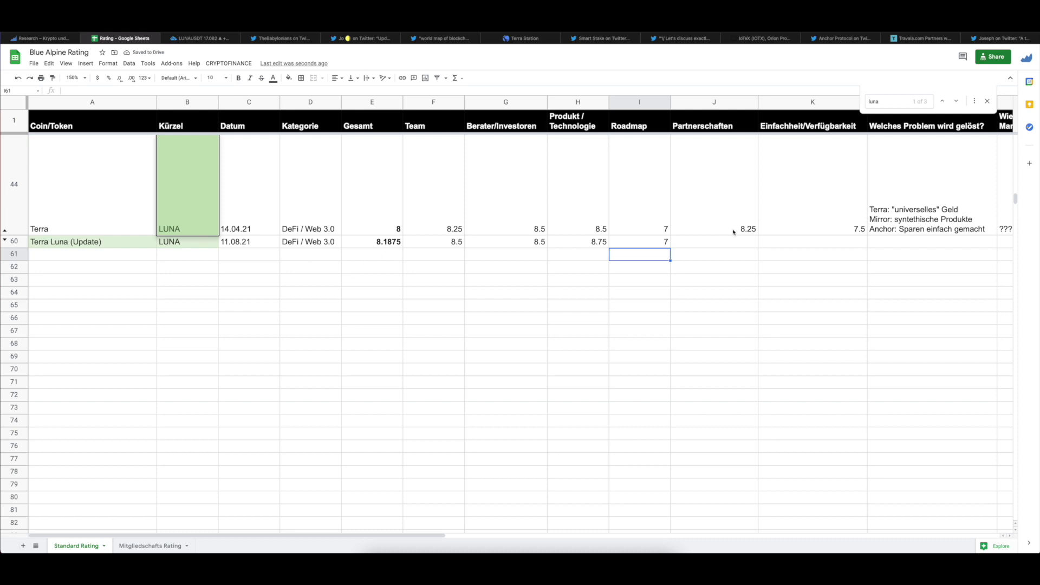
pyautogui.click(716, 245)
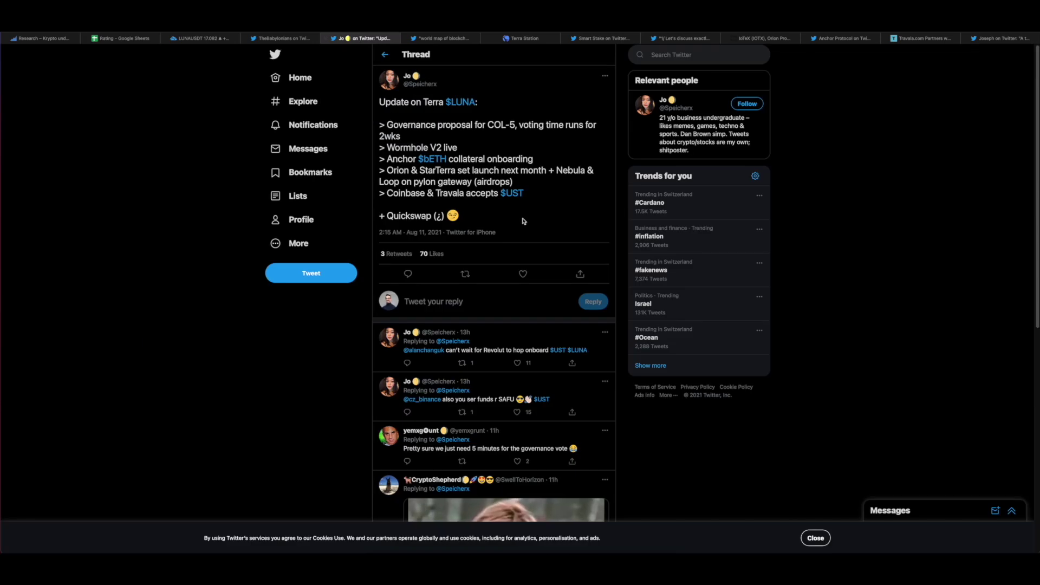
# Step: Read the Terra $LUNA update tweet, highlighting the COL-5 governance proposal and Wormhole V2 items, and consult the Terra ecosystem map
pyautogui.click(369, 39)
pyautogui.moveTo(388, 130); pyautogui.dragTo(552, 198)
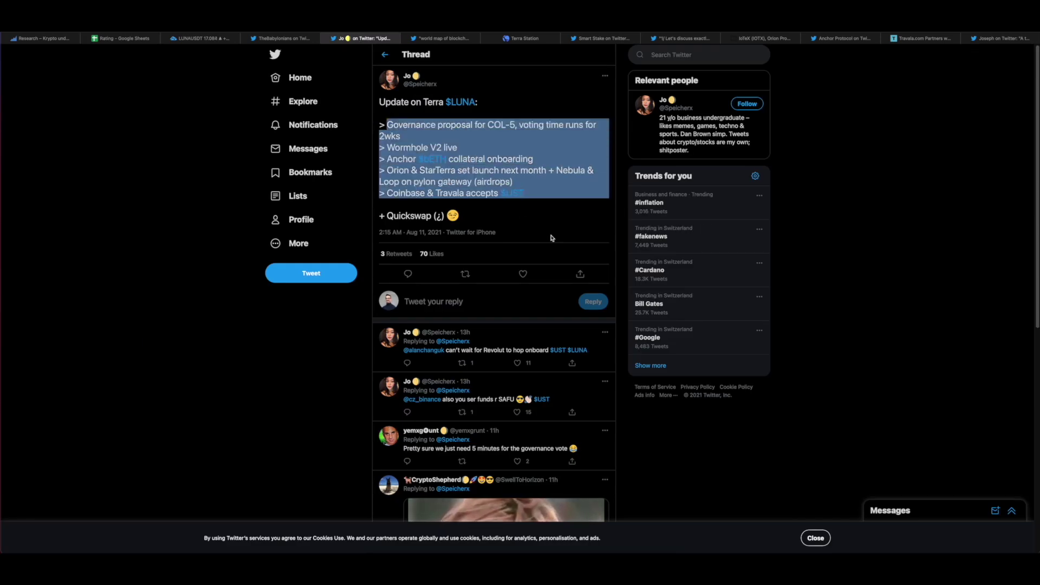
pyautogui.click(396, 118)
pyautogui.moveTo(388, 127); pyautogui.dragTo(515, 126)
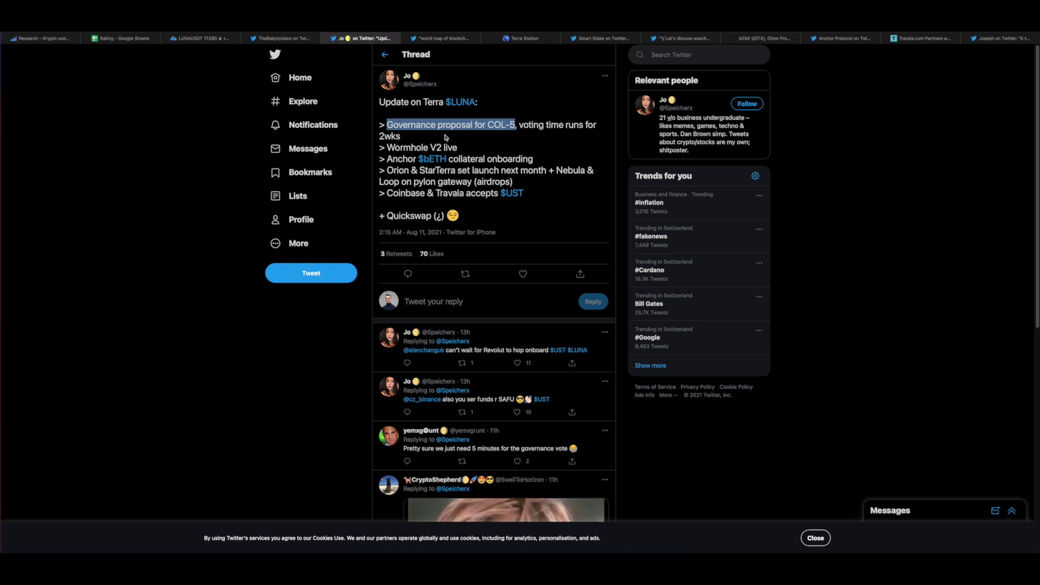
pyautogui.moveTo(385, 148); pyautogui.dragTo(467, 149)
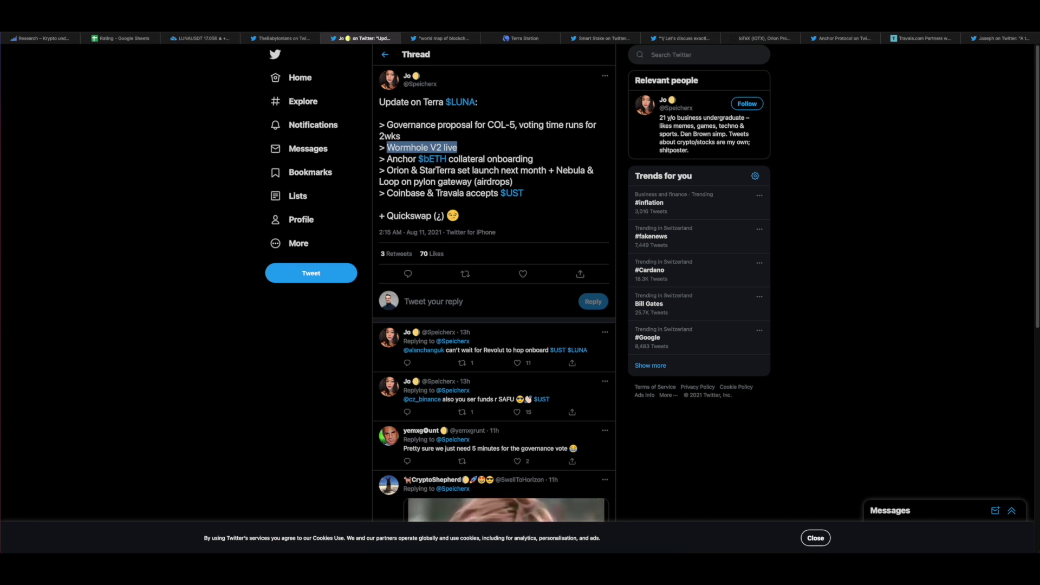
pyautogui.click(598, 38)
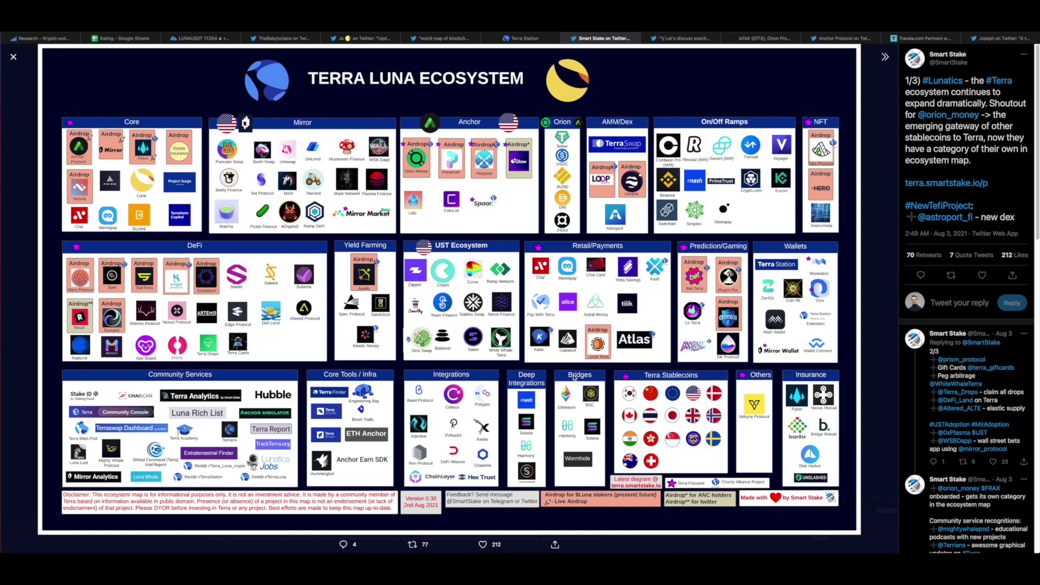
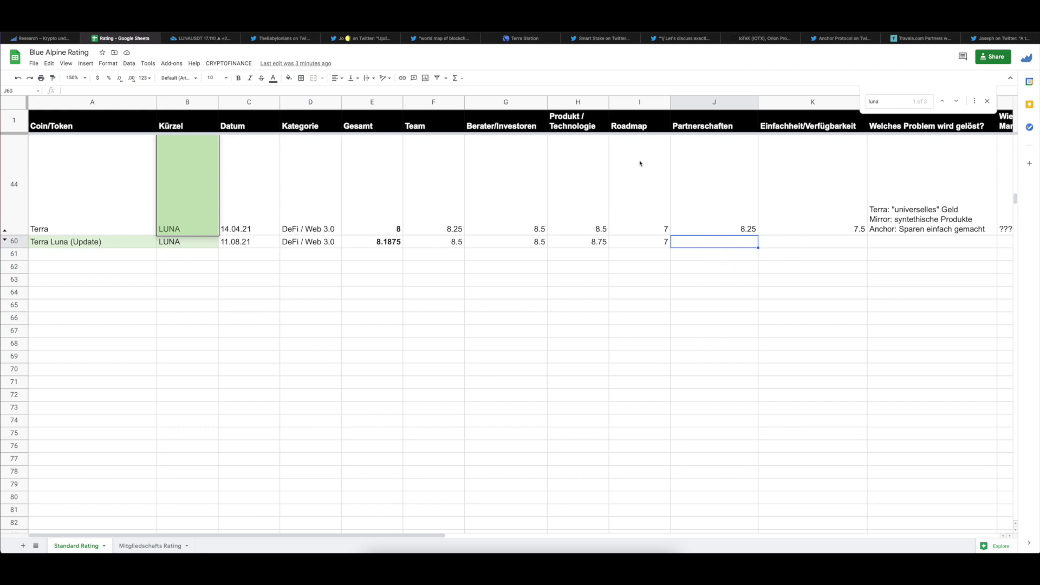
# Step: Return to the Terra $LUNA update tweet and highlight the Anchor bETH collateral and the Coinbase & Travala lines
pyautogui.click(347, 37)
pyautogui.moveTo(379, 159); pyautogui.dragTo(534, 159)
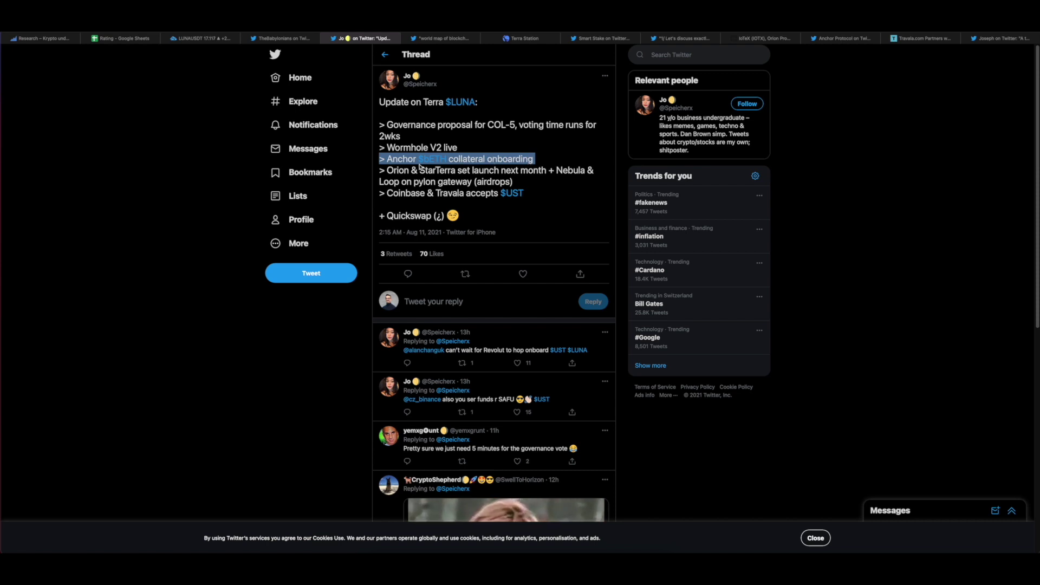
pyautogui.click(510, 181)
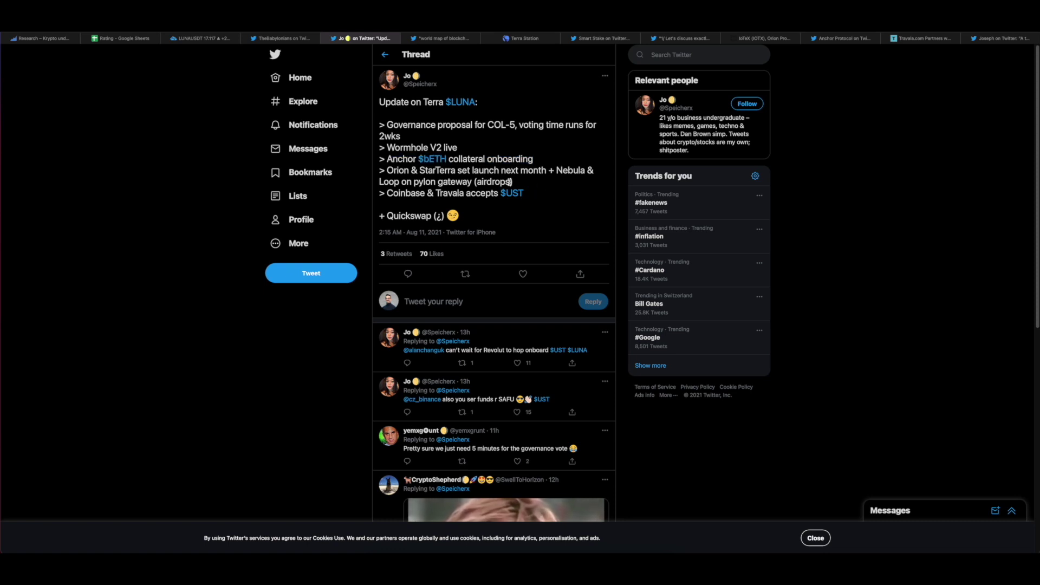
pyautogui.moveTo(387, 193); pyautogui.dragTo(484, 194)
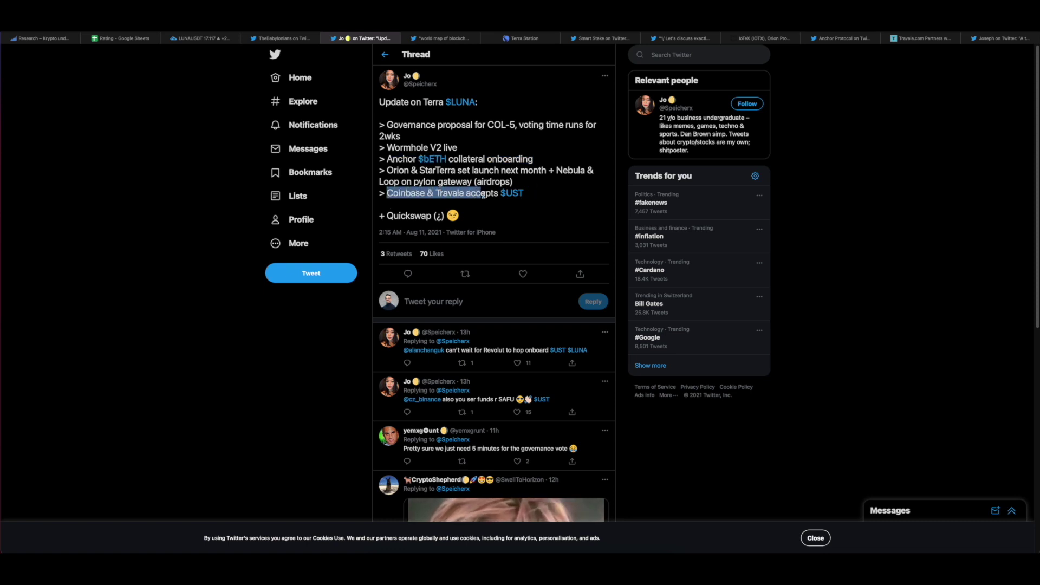
# Step: Examine the Coinbase Blog article's headline, highlighting TerraUSD (UST) and Coinbase Pro
pyautogui.hotkey('ctrl', 'Tab')
pyautogui.hotkey('ctrl', 'Tab')
pyautogui.hotkey('ctrl', 'Tab')
pyautogui.hotkey('ctrl', 'Tab')
pyautogui.hotkey('ctrl', 'Tab')
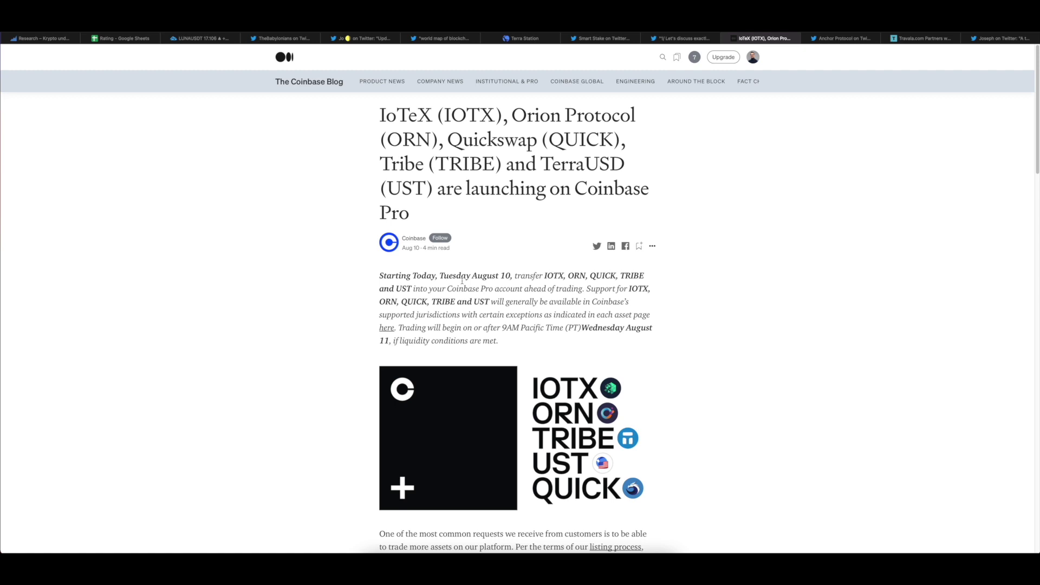
pyautogui.moveTo(543, 163); pyautogui.dragTo(443, 189)
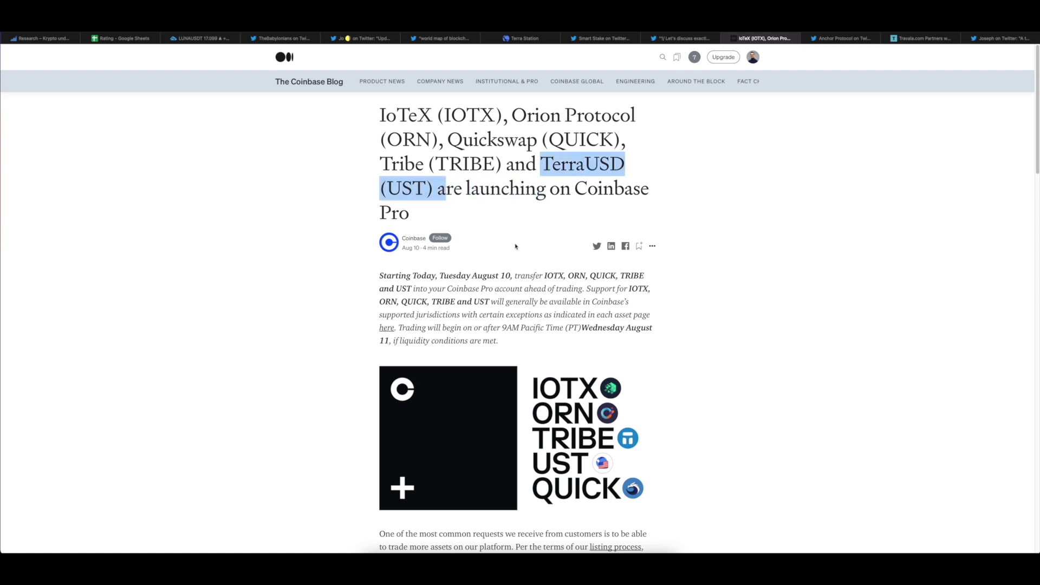
pyautogui.moveTo(575, 185); pyautogui.dragTo(588, 217)
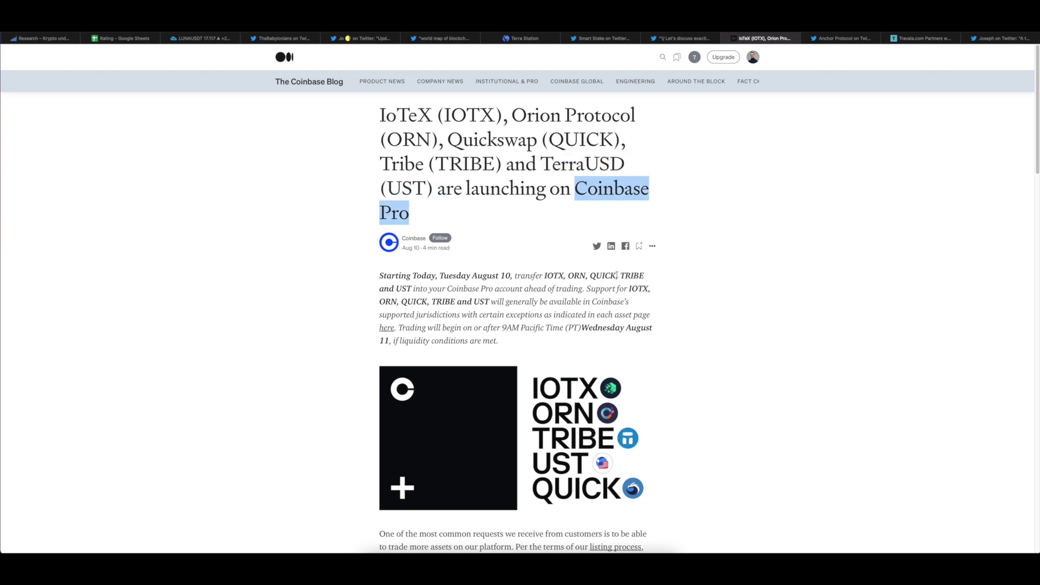
pyautogui.moveTo(396, 286); pyautogui.dragTo(398, 290)
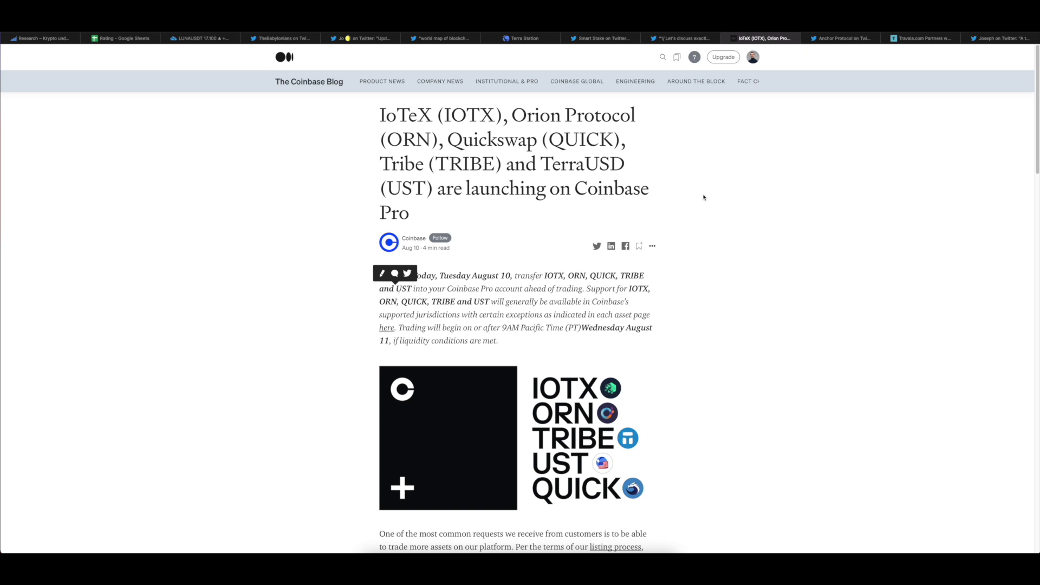
# Step: Read the Travala.com announcement on integrating UST, highlighting the partnership, 3,000,000 and UST adoption, and check the LUNA/USDT chart
pyautogui.hotkey('ctrl', 'Tab')
pyautogui.hotkey('ctrl', 'Tab')
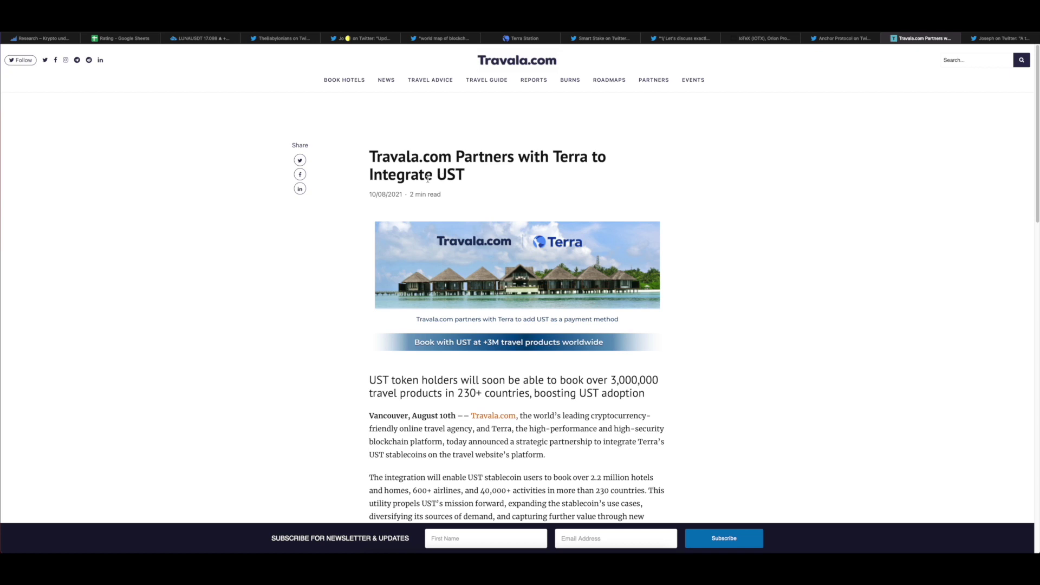
pyautogui.moveTo(456, 157); pyautogui.dragTo(567, 189)
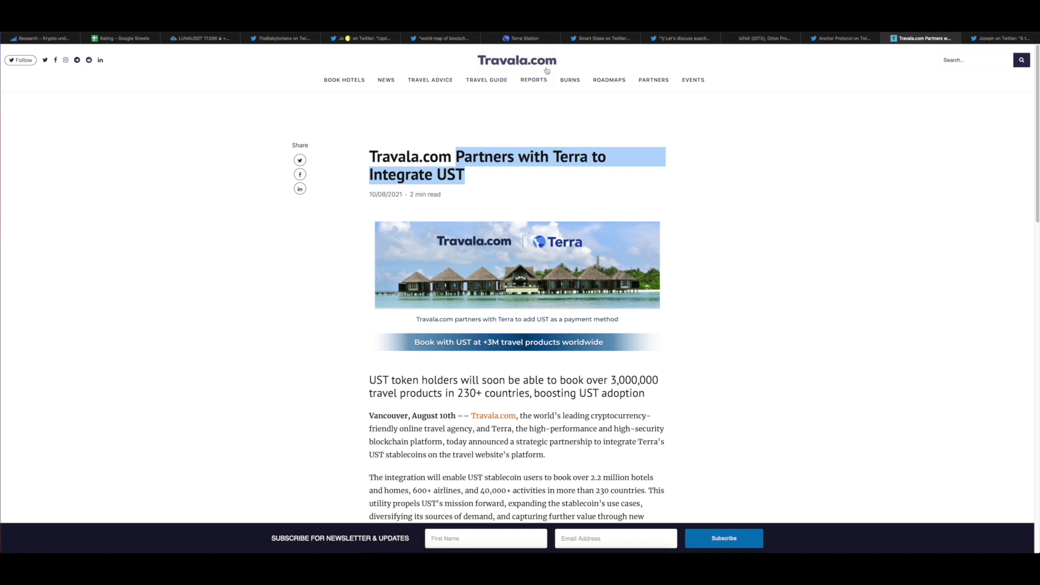
pyautogui.press('super+bracketleft')
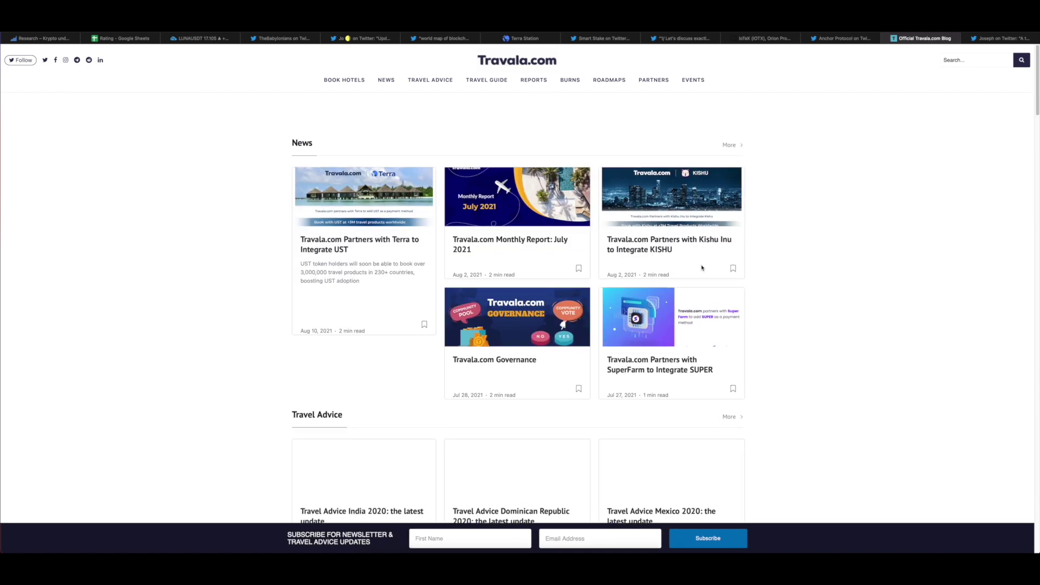
pyautogui.press('super+bracketright')
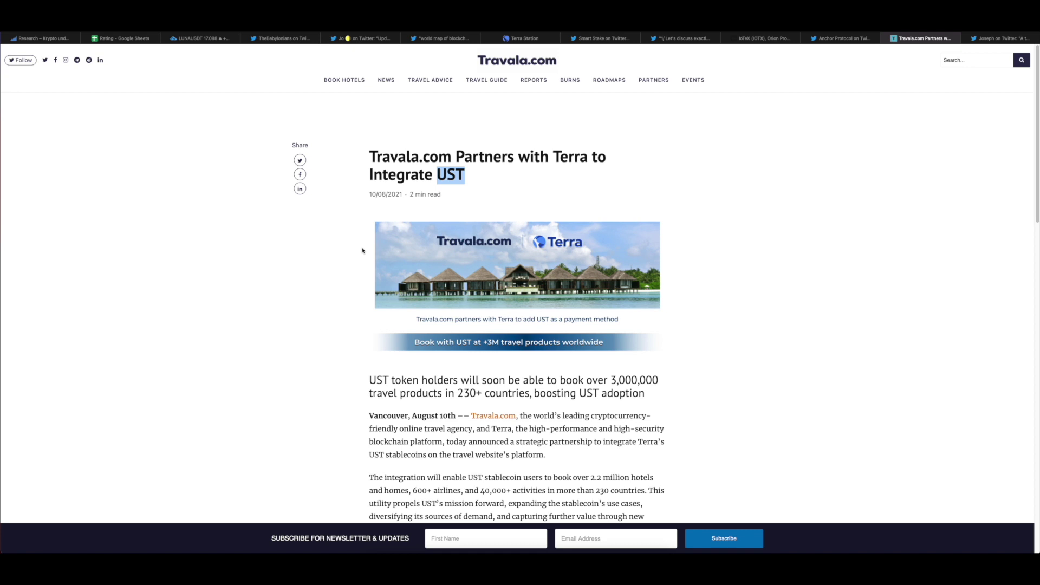
pyautogui.moveTo(606, 383); pyautogui.dragTo(668, 380)
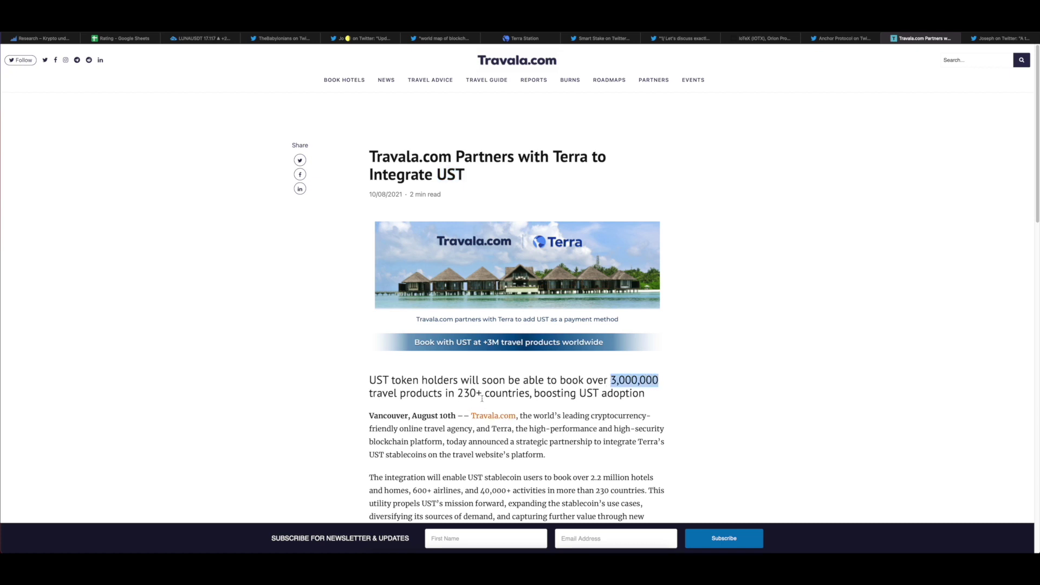
pyautogui.moveTo(578, 394); pyautogui.dragTo(645, 394)
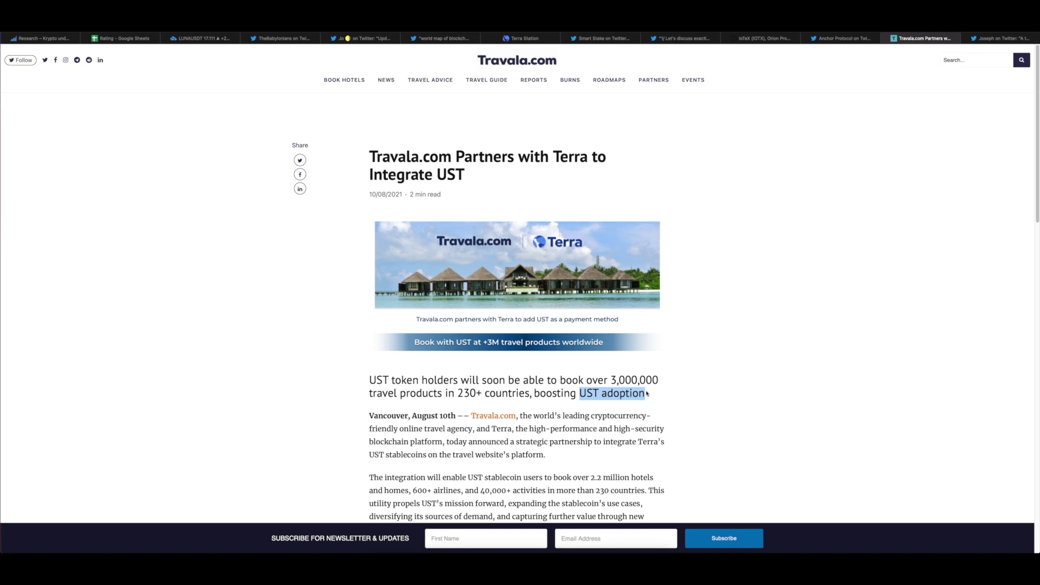
pyautogui.click(209, 37)
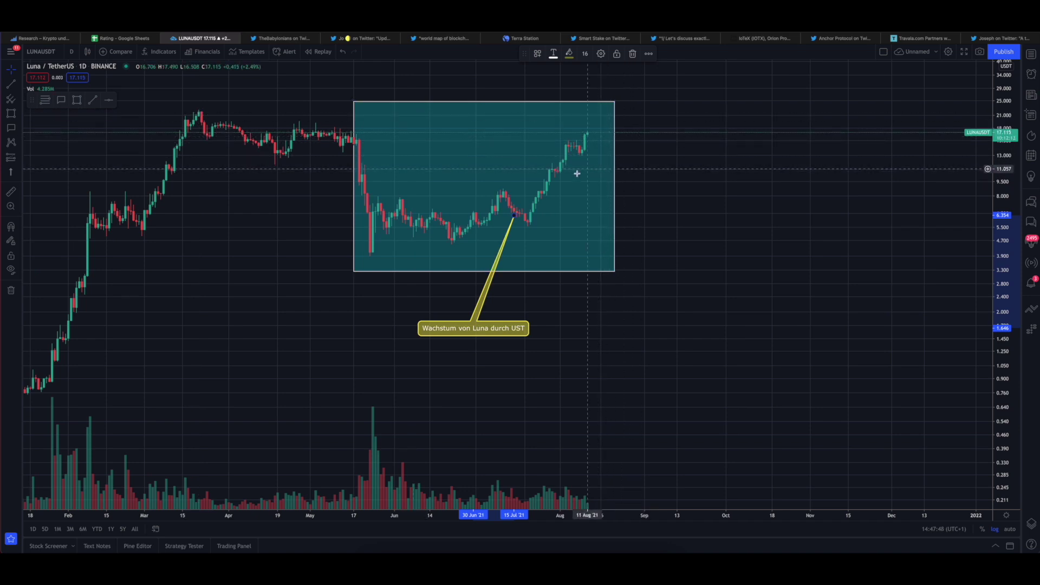
# Step: In the rating sheet, set the Terra Luna (Update) row's Partnerschaften score to 8.75 and move on to the adjacent cell
pyautogui.click(120, 38)
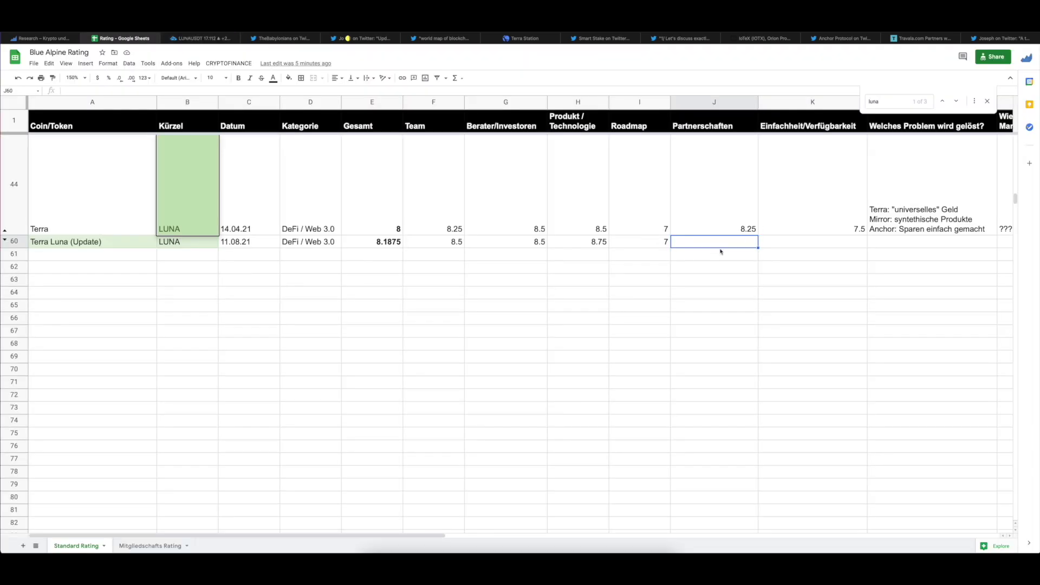
pyautogui.write('8.5')
pyautogui.press('Return')
pyautogui.click(714, 242)
pyautogui.write('8.75')
pyautogui.press('Return')
pyautogui.click(714, 241)
pyautogui.press('Tab')
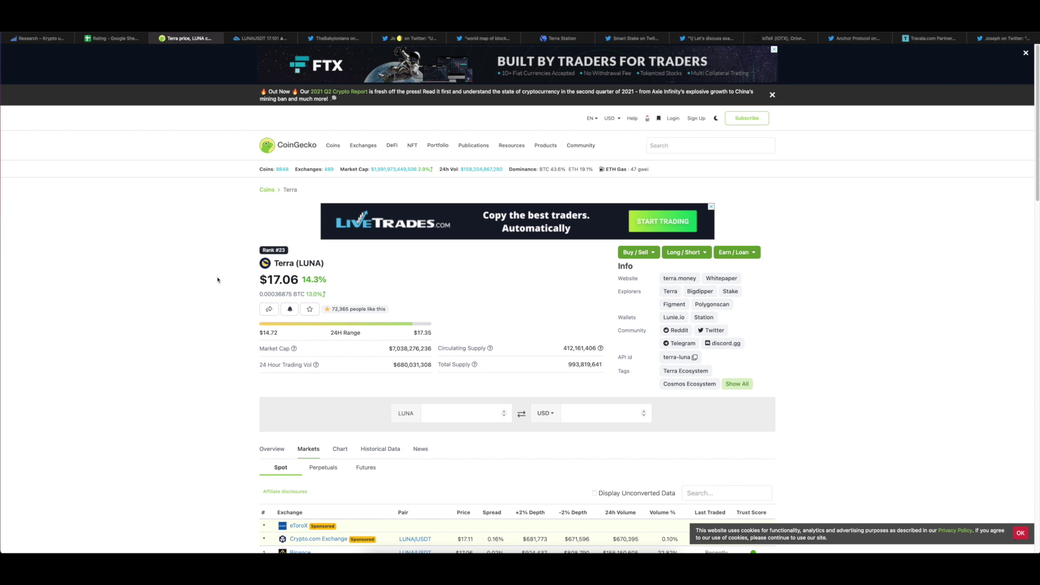
# Step: Examine the exchanges and trading pairs listed for Terra (LUNA) in CoinGecko's spot markets
pyautogui.scroll(-4, 211, 303)
pyautogui.scroll(-3, 189, 317)
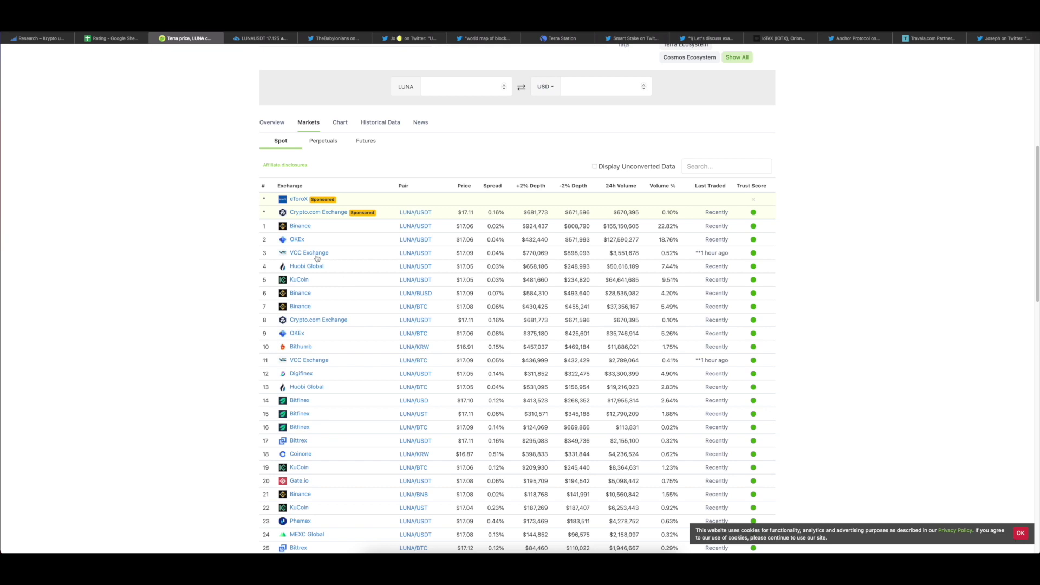
pyautogui.scroll(-2, 224, 383)
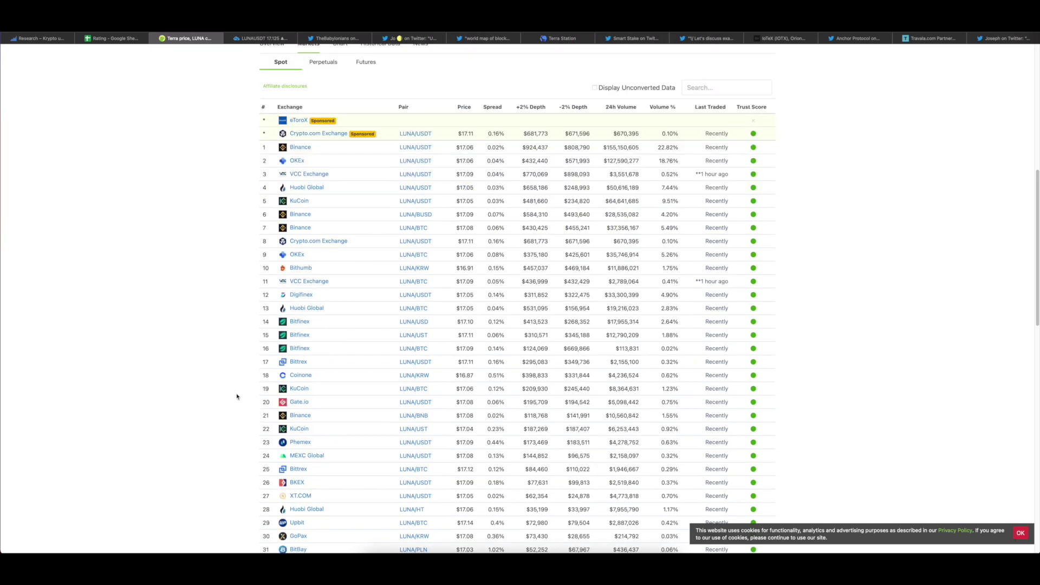
# Step: Examine the Terra exchange listings on CoinGecko, going through the spot markets and the perpetuals
pyautogui.scroll(-4, 234, 394)
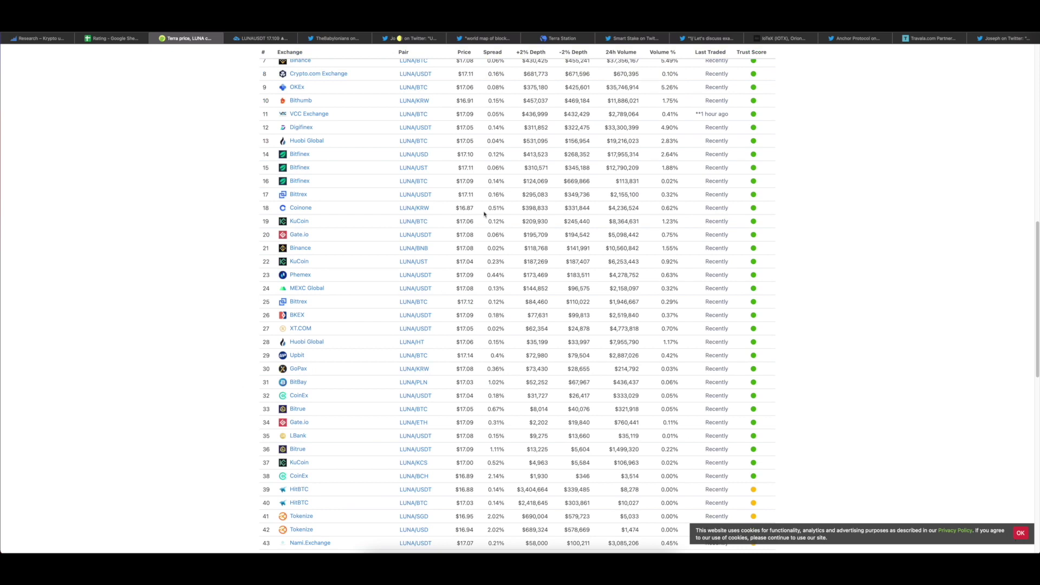
pyautogui.scroll(-2, 425, 213)
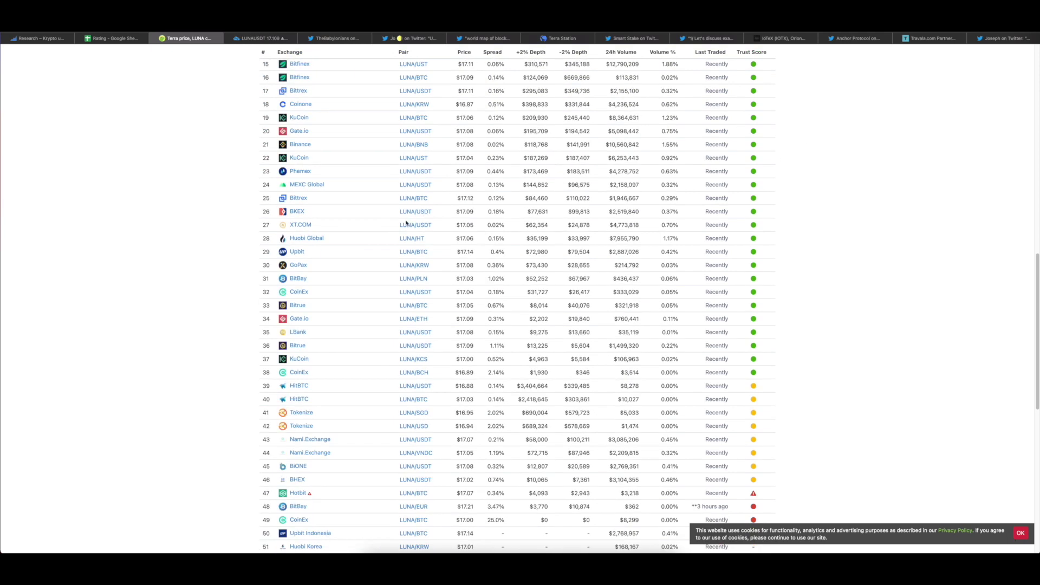
pyautogui.scroll(-2, 378, 231)
pyautogui.scroll(-2, 213, 239)
pyautogui.scroll(12, 213, 239)
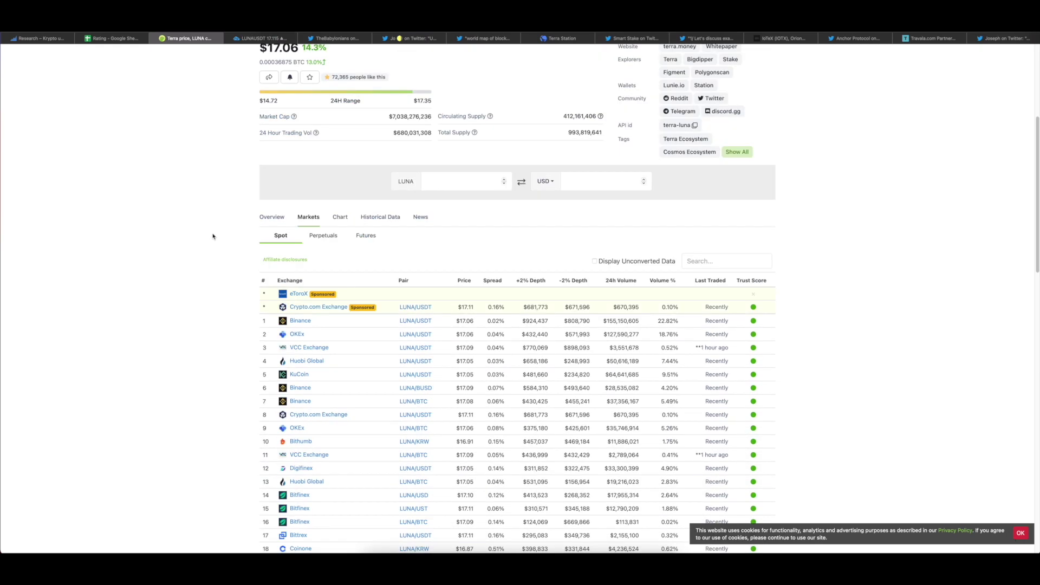
pyautogui.click(319, 235)
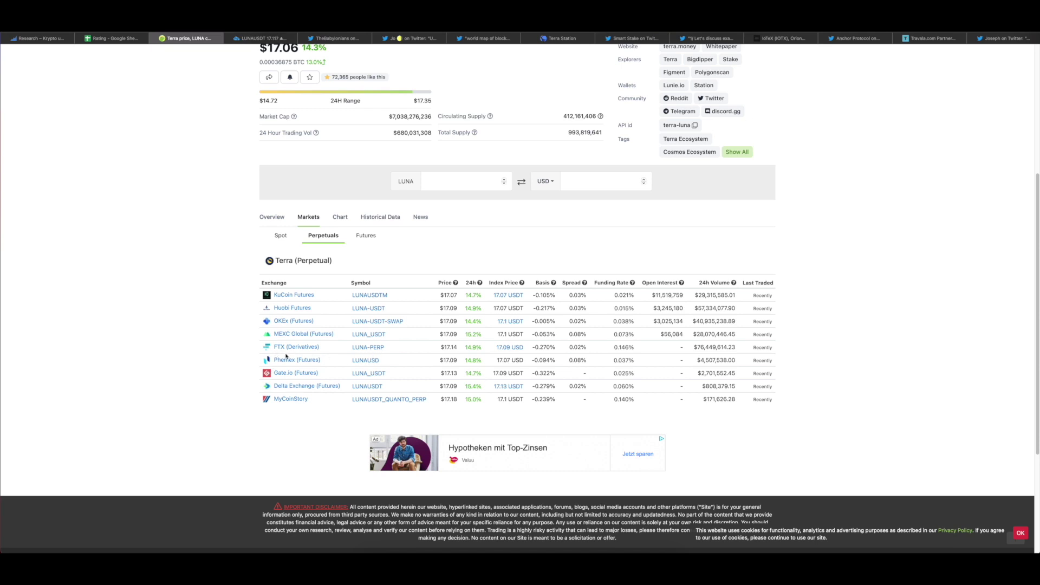
pyautogui.click(291, 241)
pyautogui.scroll(-2, 242, 359)
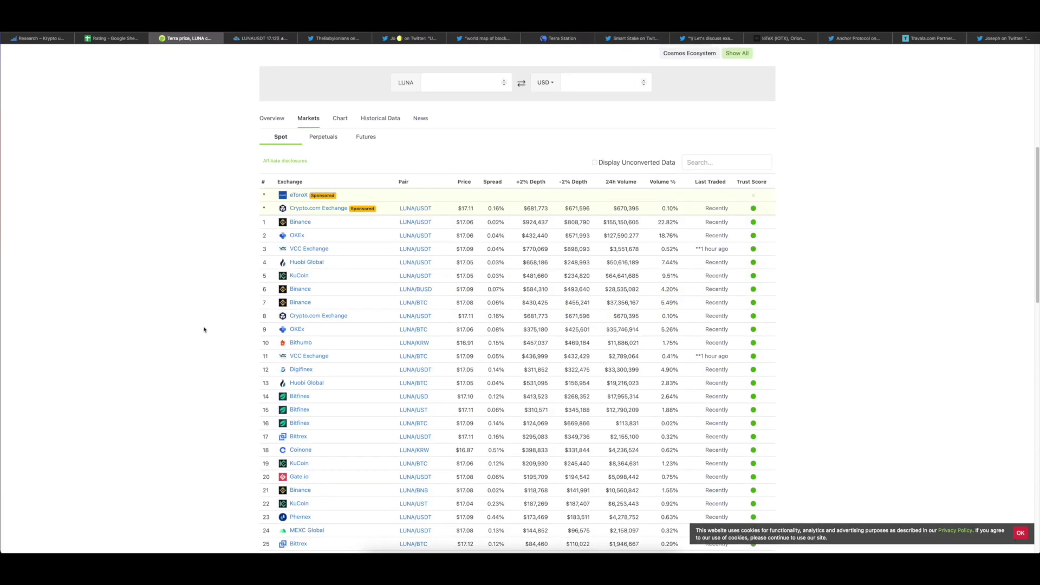
# Step: In the rating sheet, set the Terra Luna (Update) row's Einfachheit/Verfügbarkeit score to 7.75 and check its Gesamt cell
pyautogui.click(112, 37)
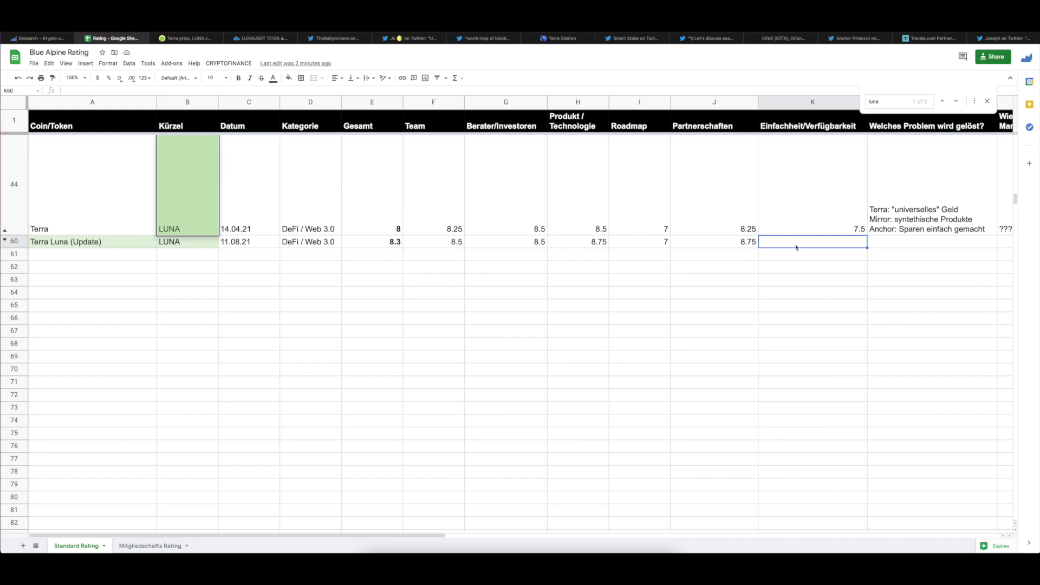
pyautogui.write('7.75')
pyautogui.press('Return')
pyautogui.click(813, 242)
pyautogui.press('Left')
pyautogui.press('Left')
pyautogui.press('Left')
pyautogui.press('Left')
pyautogui.press('Left')
pyautogui.press('Left')
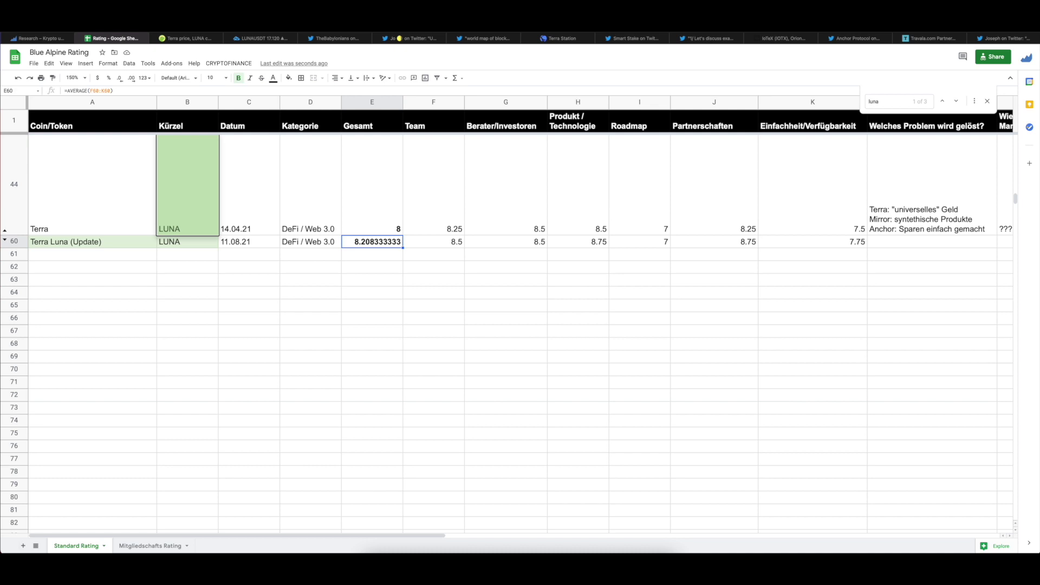
# Step: Try clearing the Terra Luna (Update) row's Roadmap score to see the effect on Gesamt, and re-enter 7
pyautogui.press('Right')
pyautogui.press('Right')
pyautogui.press('Right')
pyautogui.press('Right')
pyautogui.press('Delete')
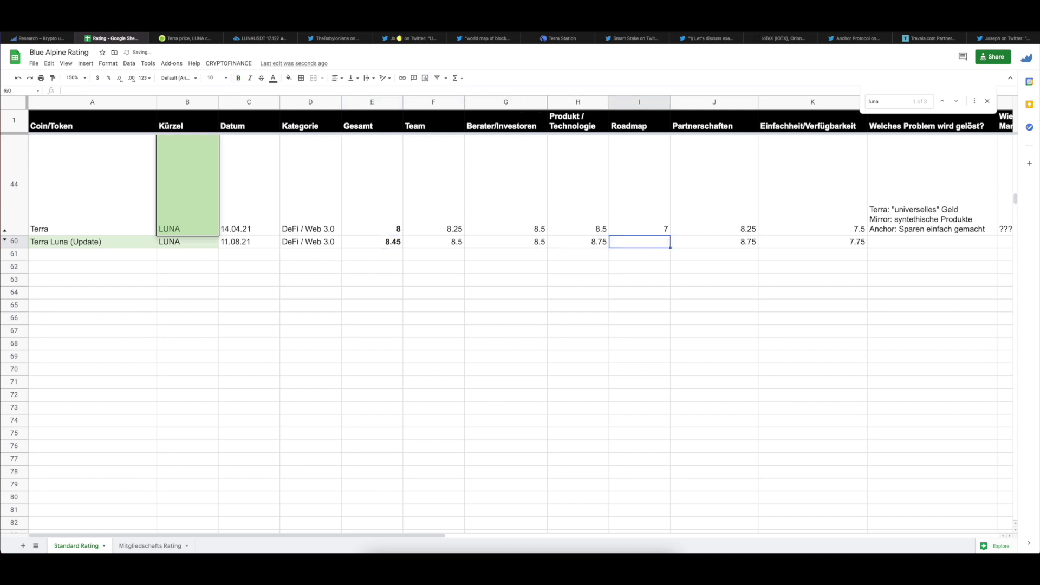
pyautogui.write('7')
pyautogui.press('Return')
pyautogui.press('Up')
pyautogui.press('Left')
pyautogui.press('Left')
pyautogui.press('Left')
pyautogui.press('Left')
pyautogui.press('Left')
pyautogui.press('Left')
pyautogui.press('Left')
pyautogui.press('Left')
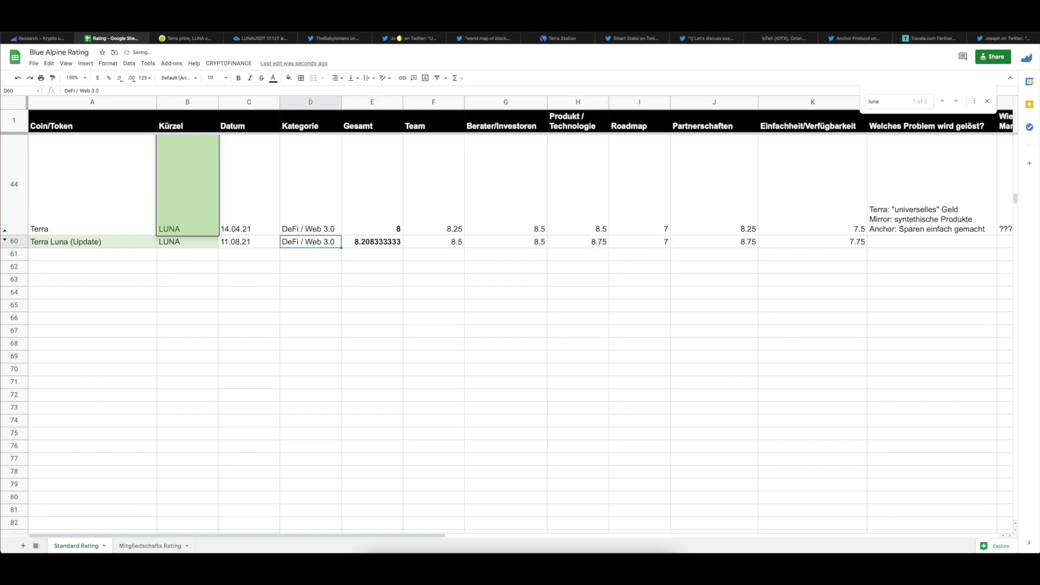
pyautogui.press('Right')
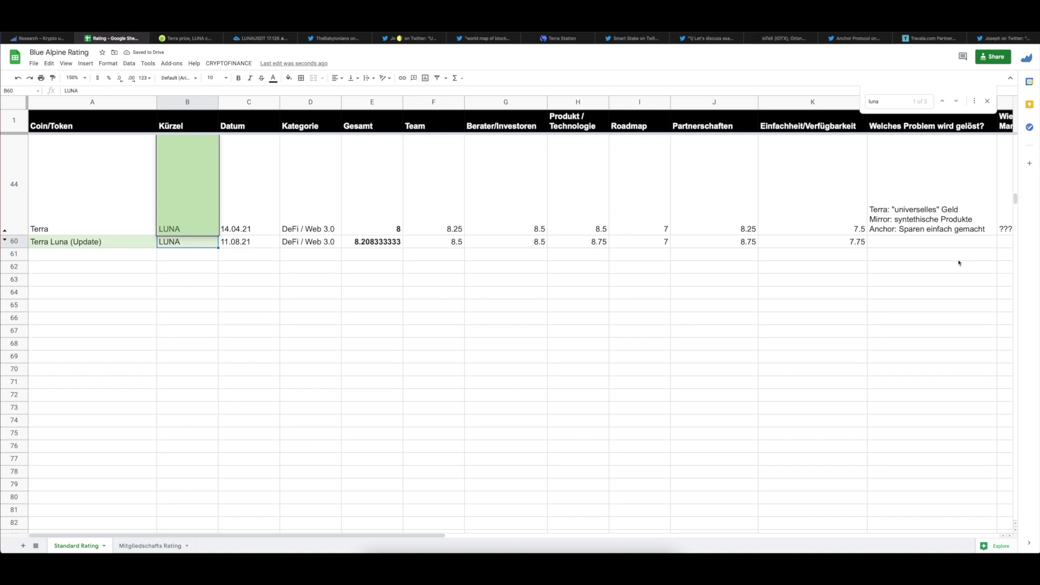
# Step: Copy the Terra row's "Welches Problem wird gelöst?" text into the same column of the Terra Luna (Update) row
pyautogui.click(947, 245)
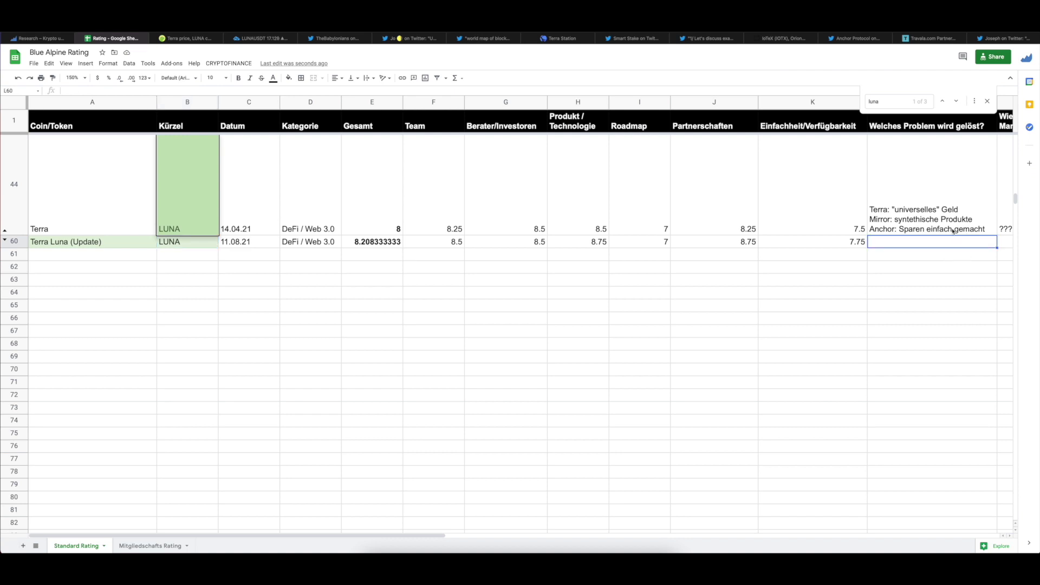
pyautogui.click(935, 213)
pyautogui.hotkey('ctrl', 'c')
pyautogui.click(912, 243)
pyautogui.hotkey('ctrl', 'shift', 'v')
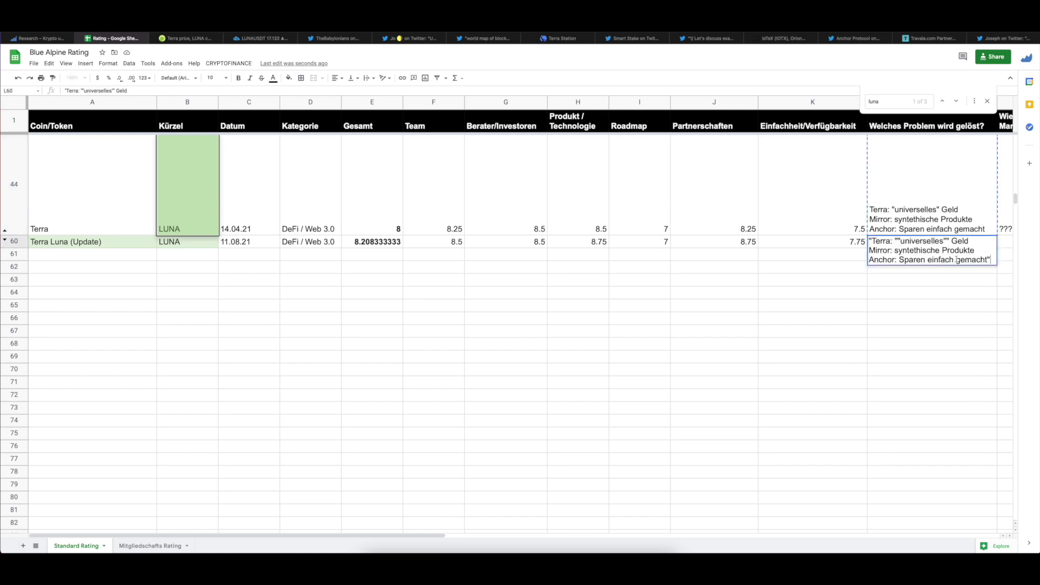
pyautogui.press('Return')
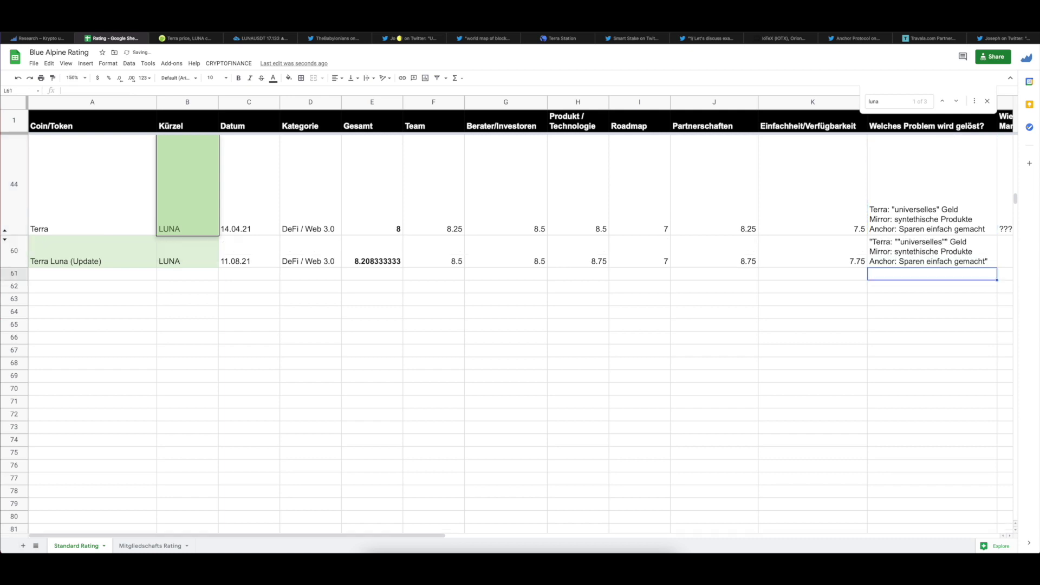
# Step: Append the lines "Mars Protocol: Aave auf Luna" and "Pylon Protocol: ICO/Investment/Launchpad auf Luna" to the update row's problem cell
pyautogui.press('Up')
pyautogui.press('Up')
pyautogui.press('Down')
pyautogui.press('Return')
pyautogui.press('Escape')
pyautogui.press('Up')
pyautogui.press('Down')
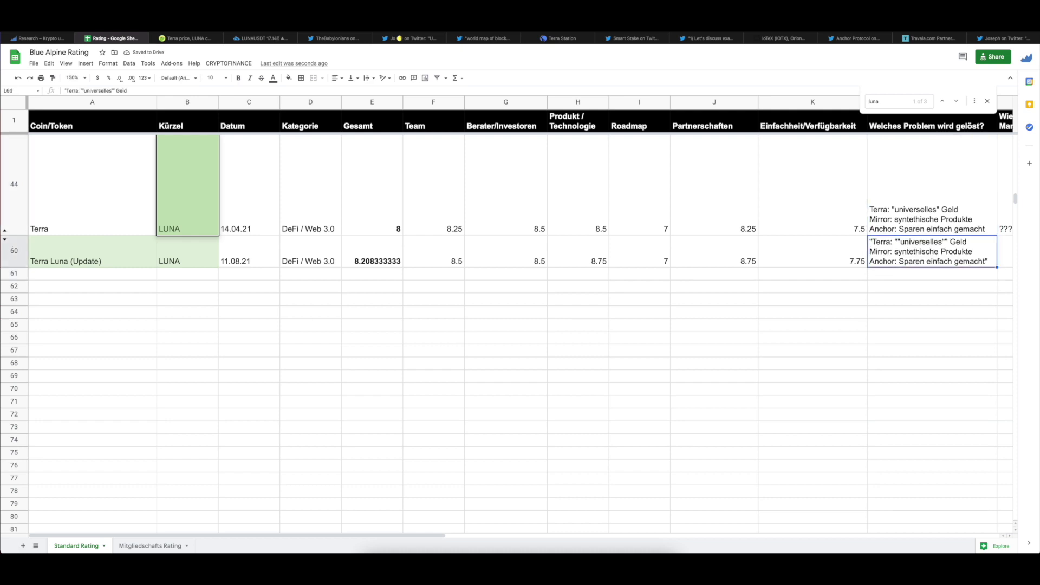
pyautogui.press('Return')
pyautogui.hotkey('alt', 'Return')
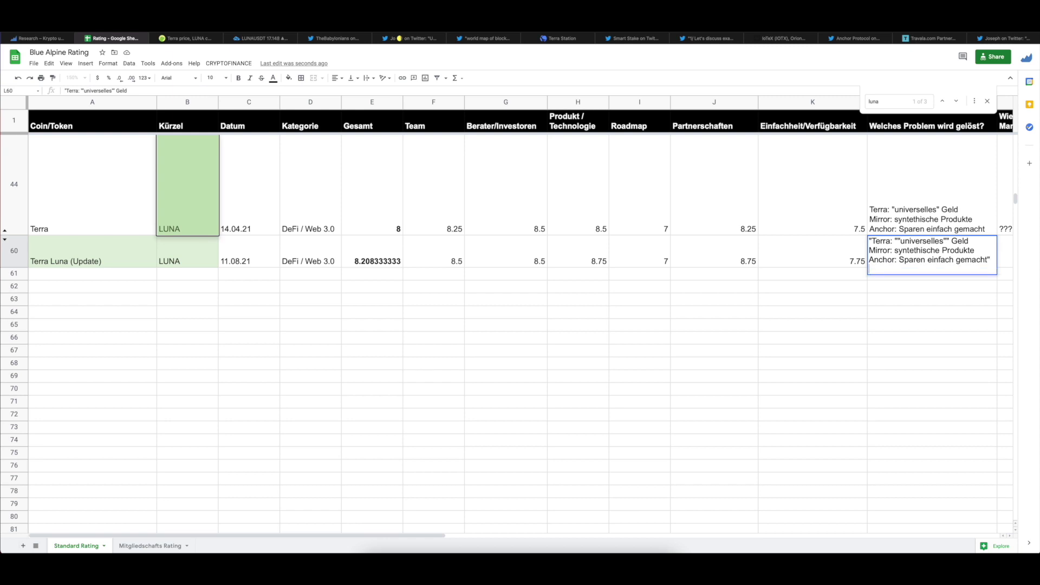
pyautogui.write('Mars Protocol: Aave auf Luna')
pyautogui.hotkey('alt', 'Return')
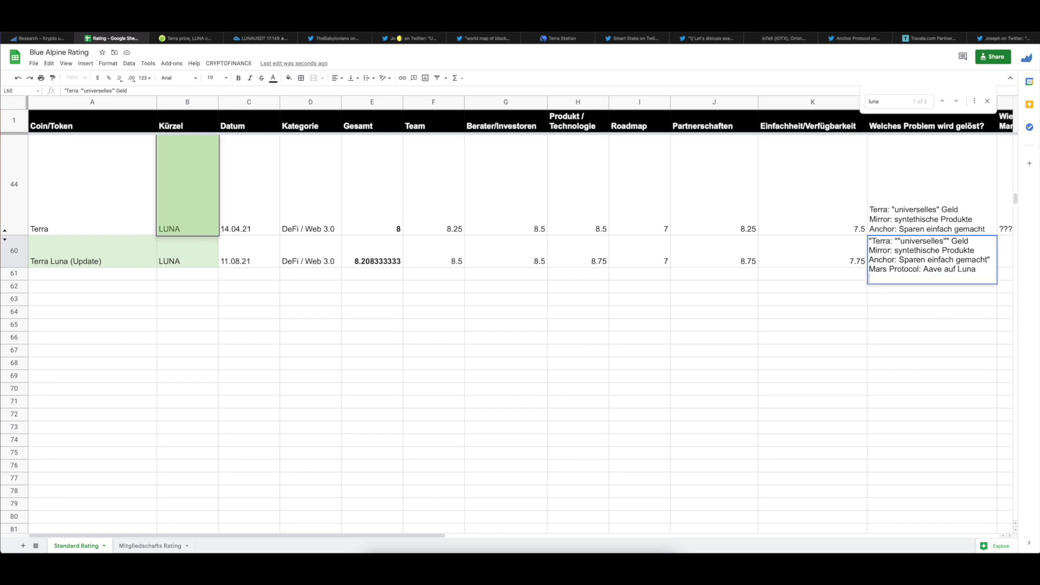
pyautogui.write('Pylon Protocol:')
pyautogui.write('ICO/Investment/')
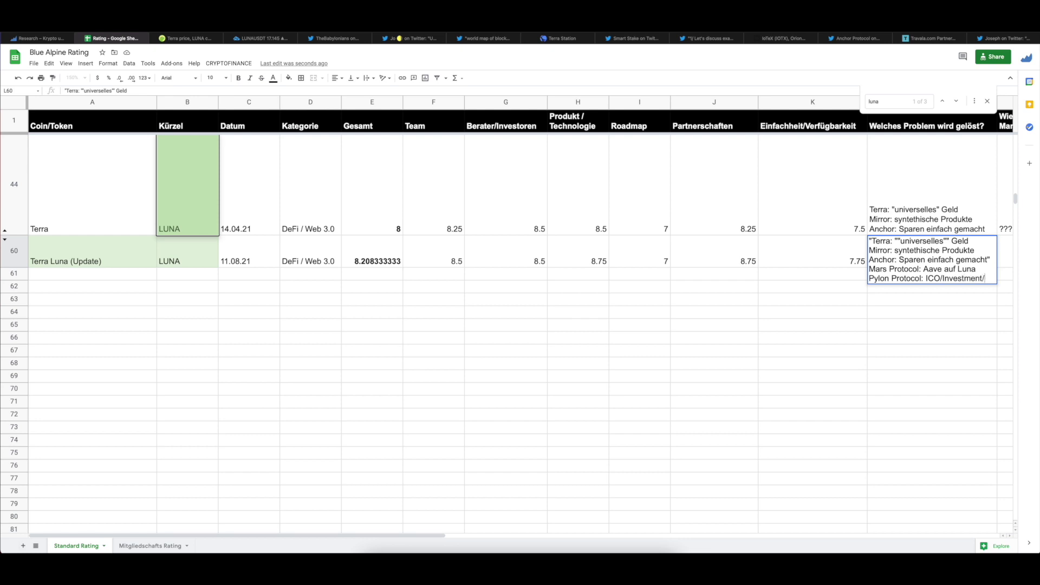
pyautogui.write('Launchpad Plattform')
pyautogui.press('Return')
# Step: Wrap the text in cells L60:Q60 of the Terra Luna (Update) row
pyautogui.click(1005, 260)
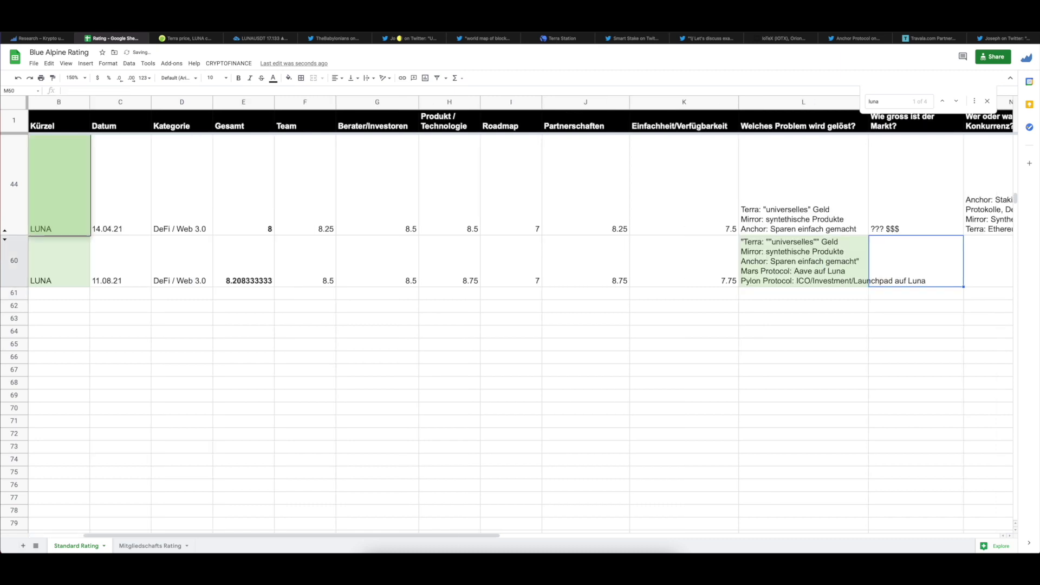
pyautogui.click(852, 283)
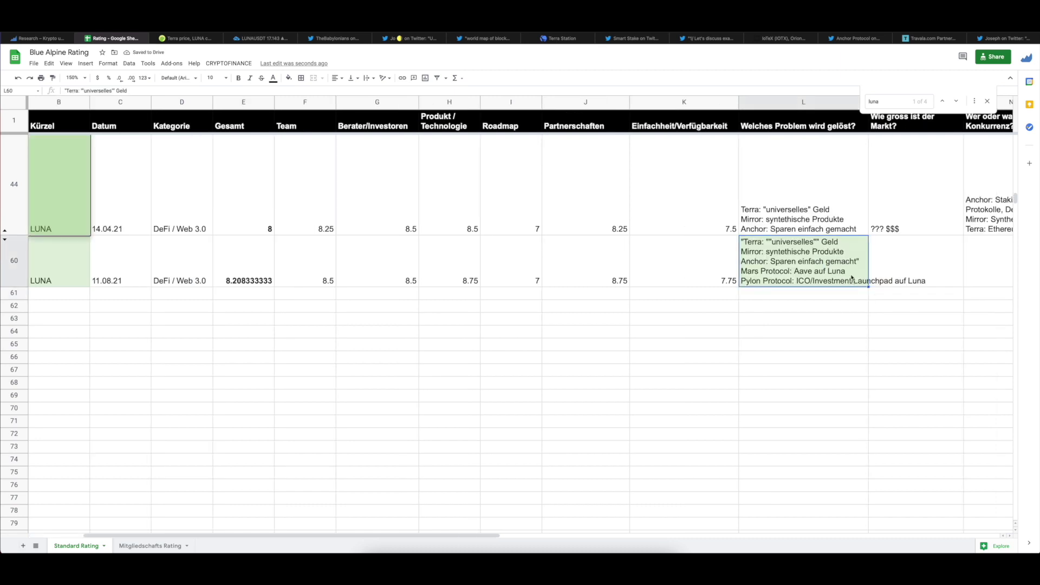
pyautogui.hotkey('shift', 'Right')
pyautogui.hotkey('shift', 'Right')
pyautogui.hotkey('shift', 'Right')
pyautogui.hotkey('shift', 'Right')
pyautogui.hotkey('shift', 'Right')
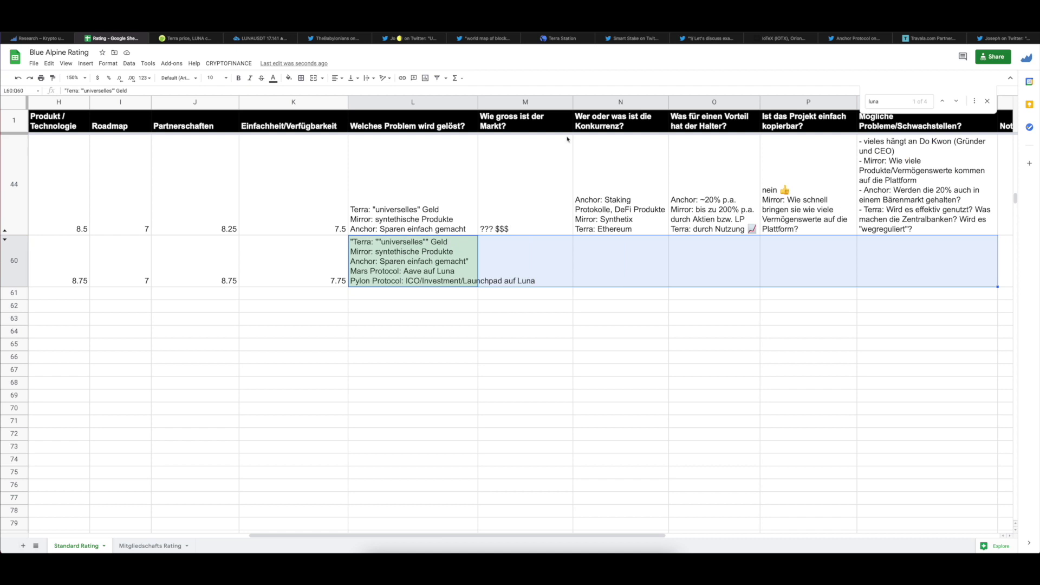
pyautogui.click(369, 78)
pyautogui.click(376, 91)
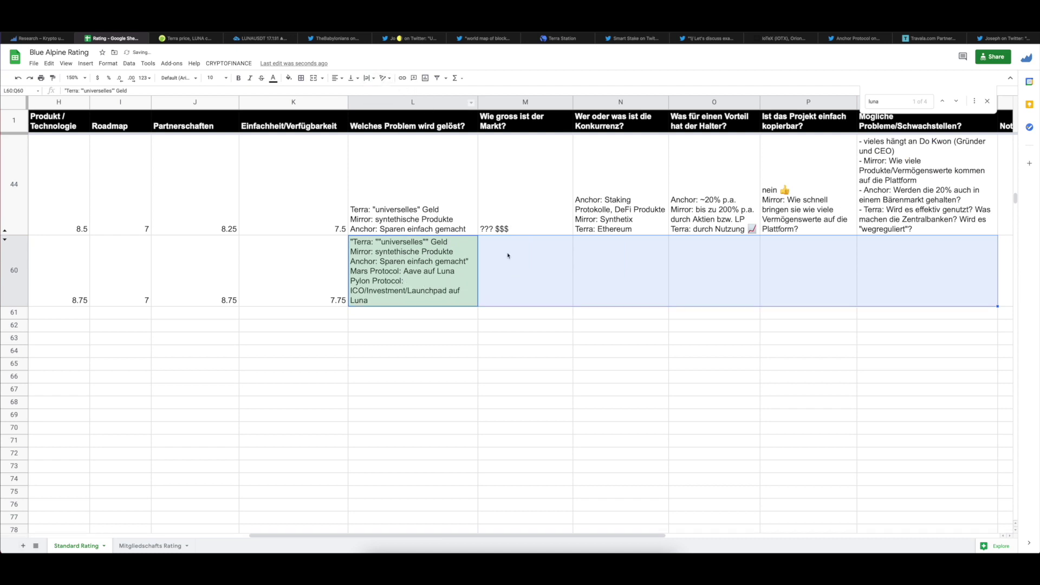
# Step: Copy the Terra row's market size entry "??? $$$" into the Terra Luna (Update) row
pyautogui.click(507, 256)
pyautogui.click(517, 225)
pyautogui.hotkey('ctrl', 'c')
pyautogui.click(515, 265)
pyautogui.hotkey('ctrl', 'v')
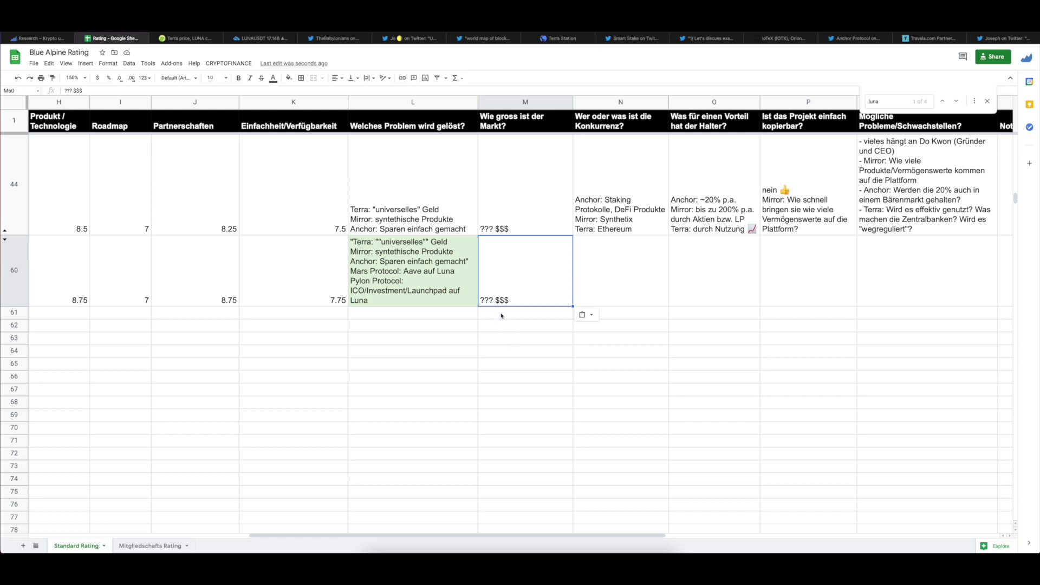
# Step: Check the Twitter posts on the Terra $LUNA update and the world map of blockchains for competitor information
pyautogui.doubleClick(626, 284)
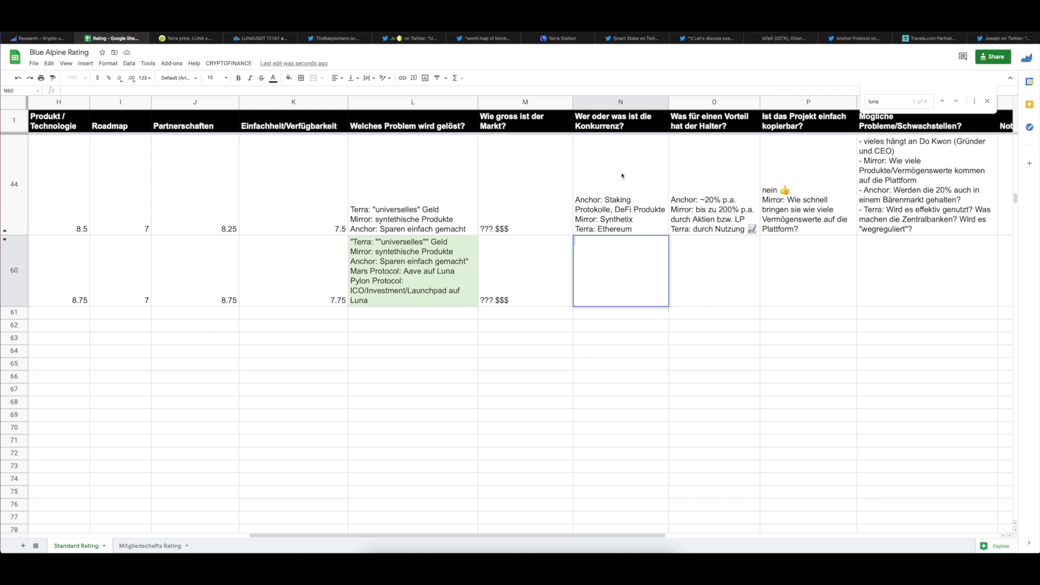
pyautogui.click(425, 38)
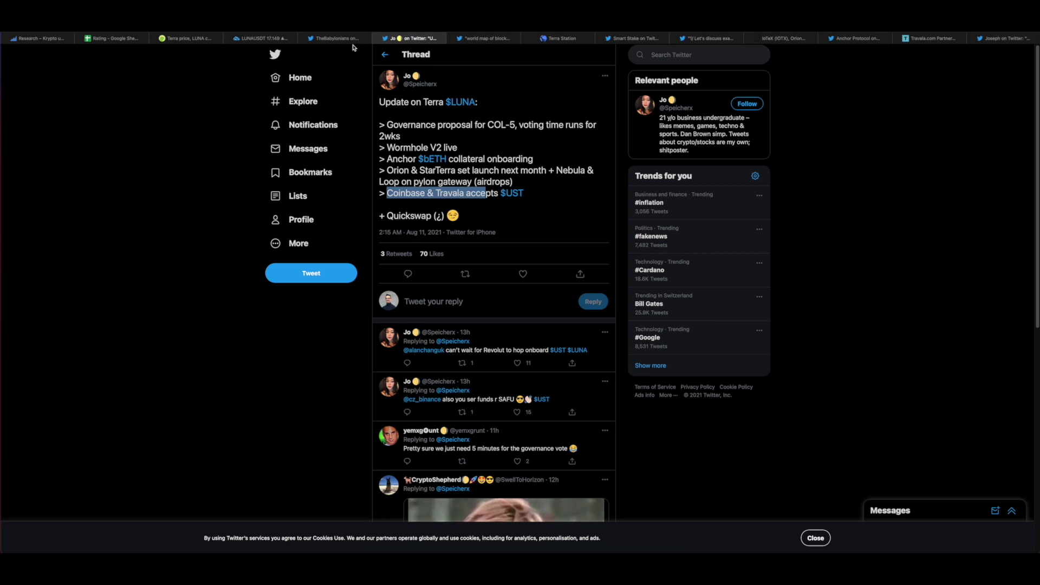
pyautogui.click(347, 39)
pyautogui.click(487, 38)
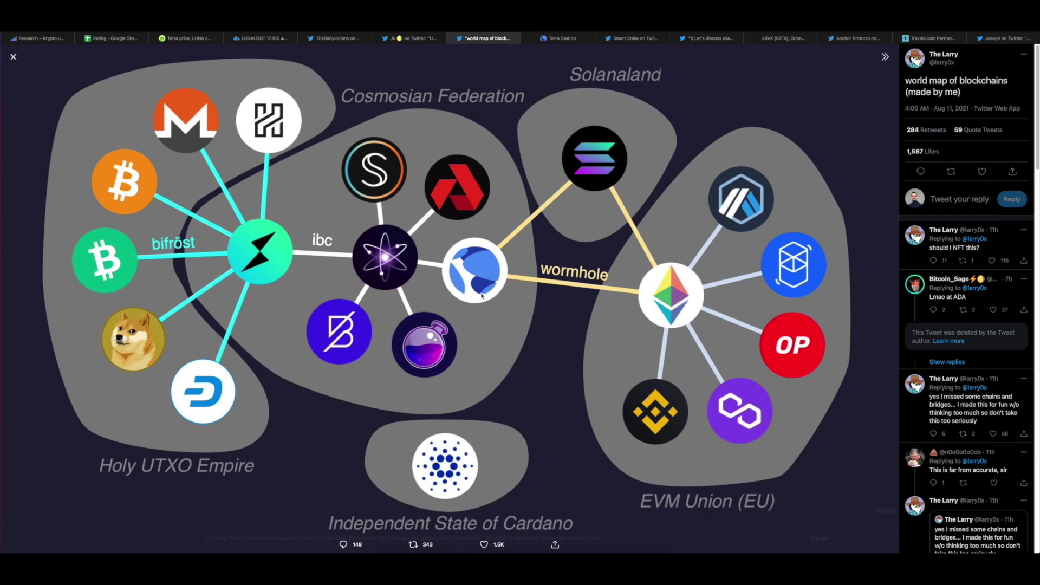
# Step: Back in the rating sheet, copy the Terra row's competition text into the Terra Luna (Update) row
pyautogui.click(132, 39)
pyautogui.click(616, 230)
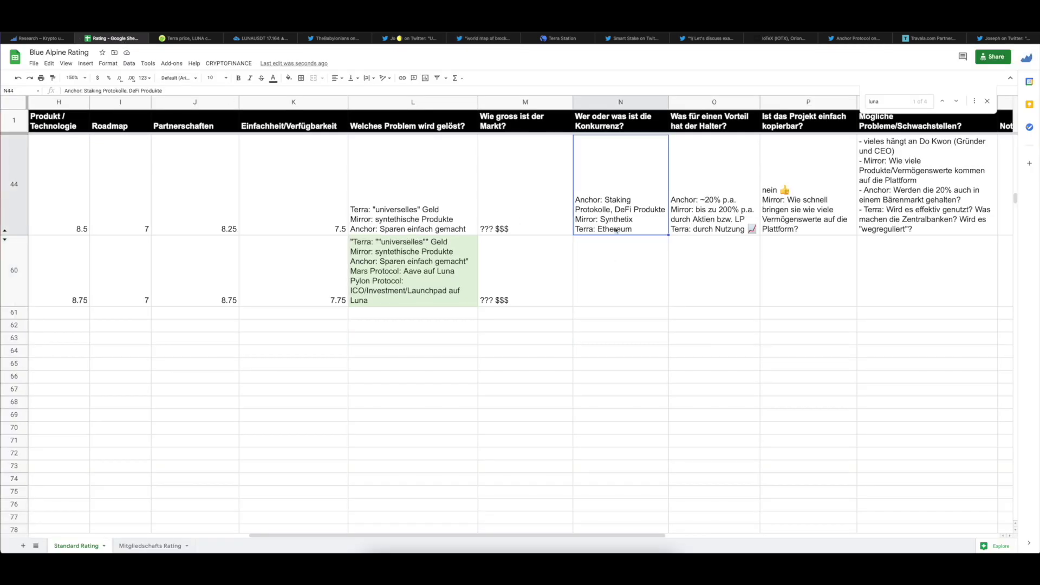
pyautogui.click(617, 270)
pyautogui.hotkey('ctrl', 'v')
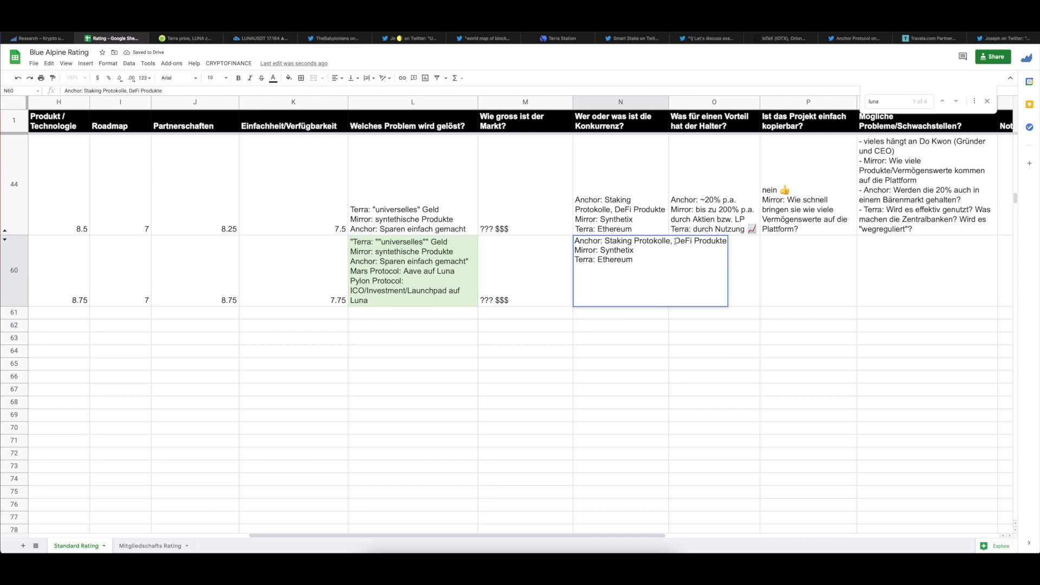
# Step: In the update row's competition cell, put "DeFi Produkte: Aave etc" on its own line and add the line "TerraSwap: Uniswap"
pyautogui.hotkey('alt', 'Return')
pyautogui.write(': Aave etc')
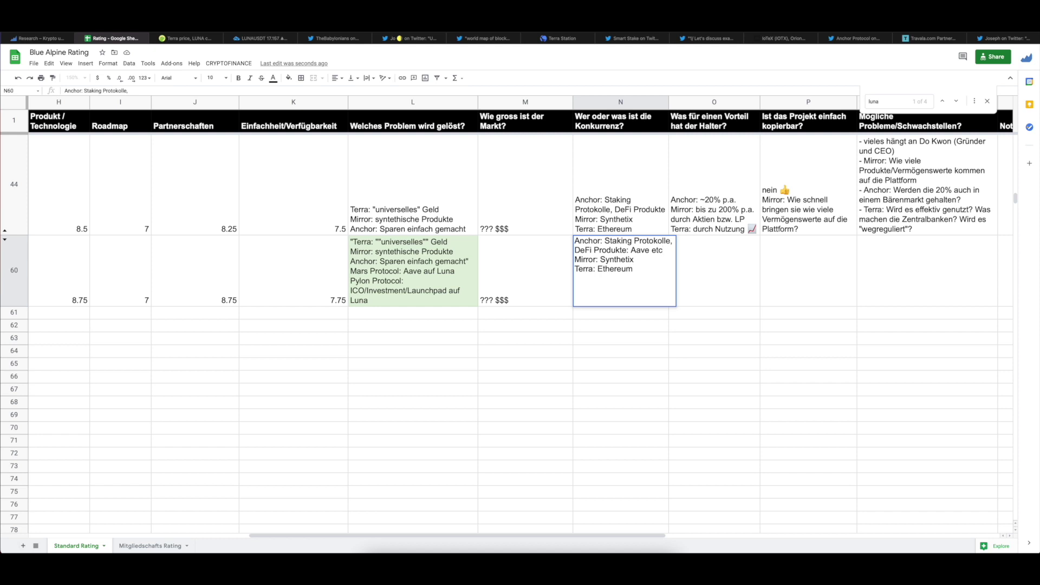
pyautogui.write('TerraSwap:')
pyautogui.write('Uniswap')
pyautogui.press('Return')
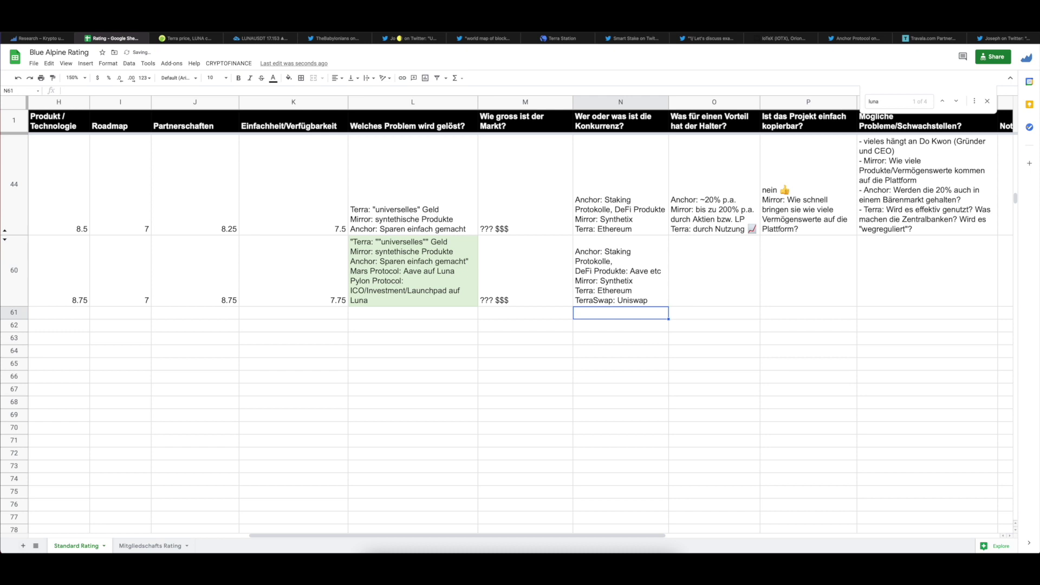
# Step: Copy the Terra row's holder advantage text into the Terra Luna (Update) row
pyautogui.press('Up')
pyautogui.press('Right')
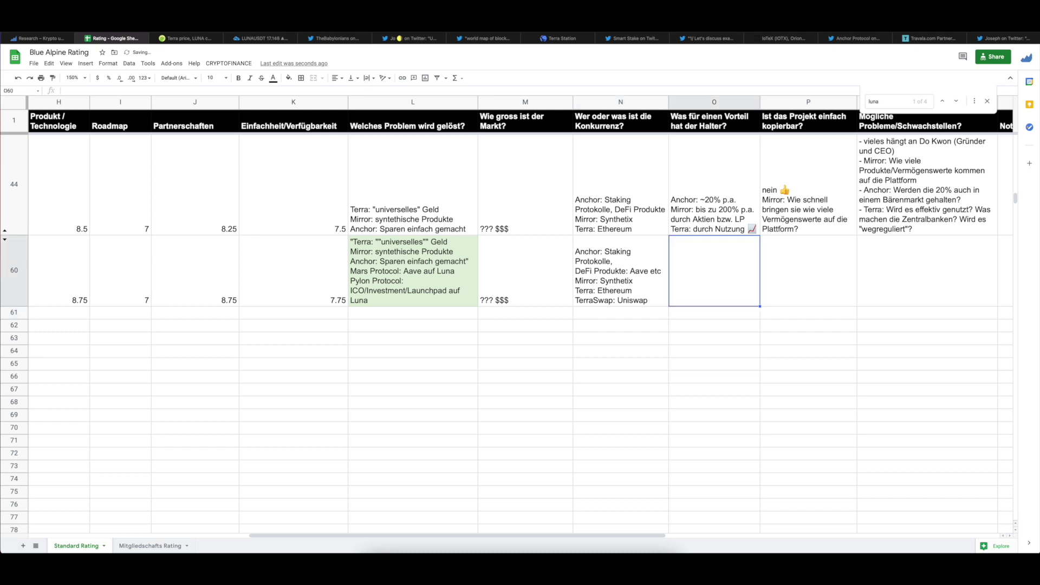
pyautogui.press('Return')
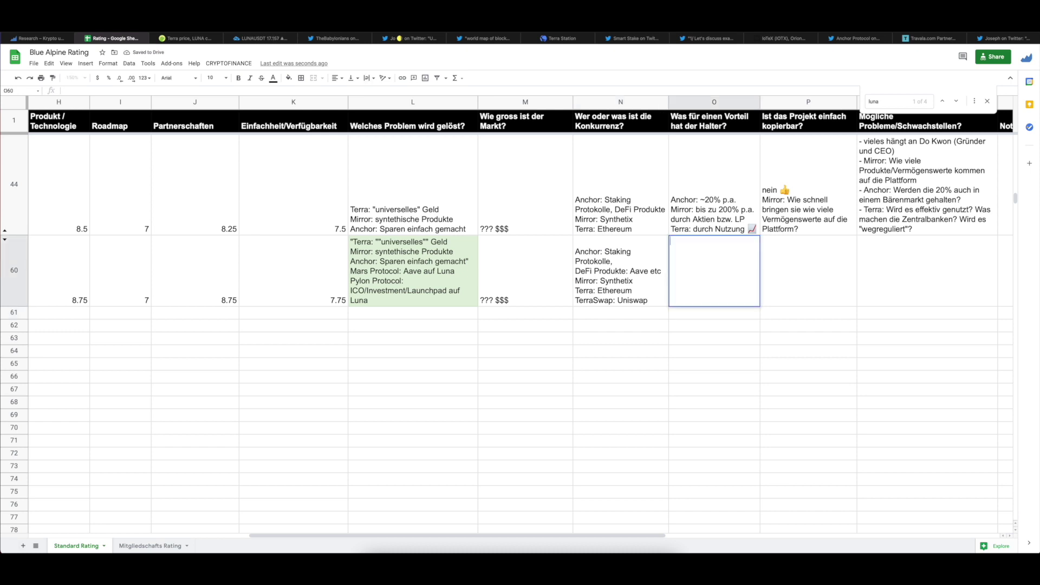
pyautogui.hotkey('ctrl', 'v')
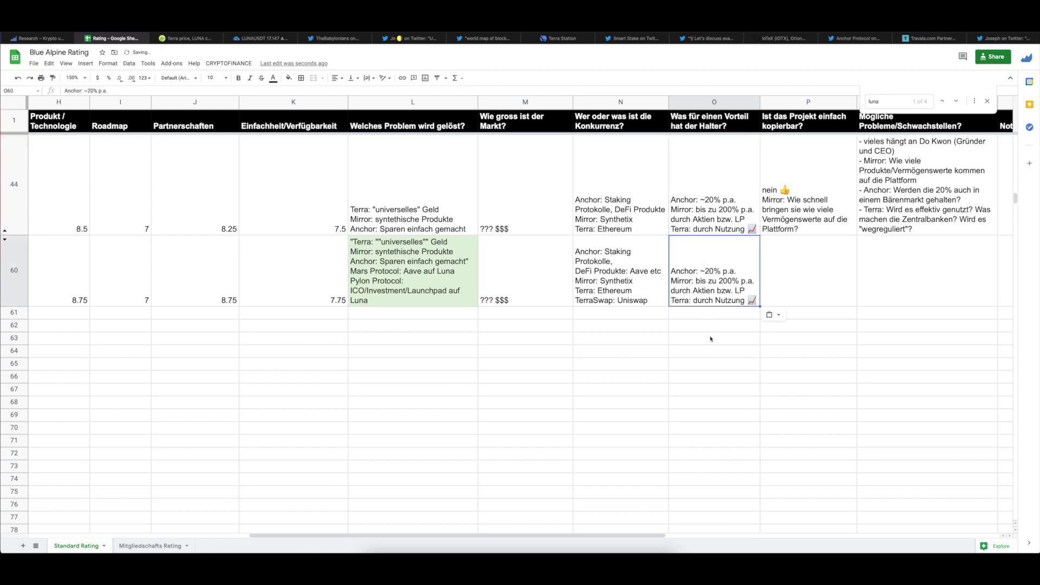
# Step: Append "// TerraSwap: 35% p.a. auf Luna-bLuna" to the holder advantage text in the Terra Luna (Update) row
pyautogui.doubleClick(699, 277)
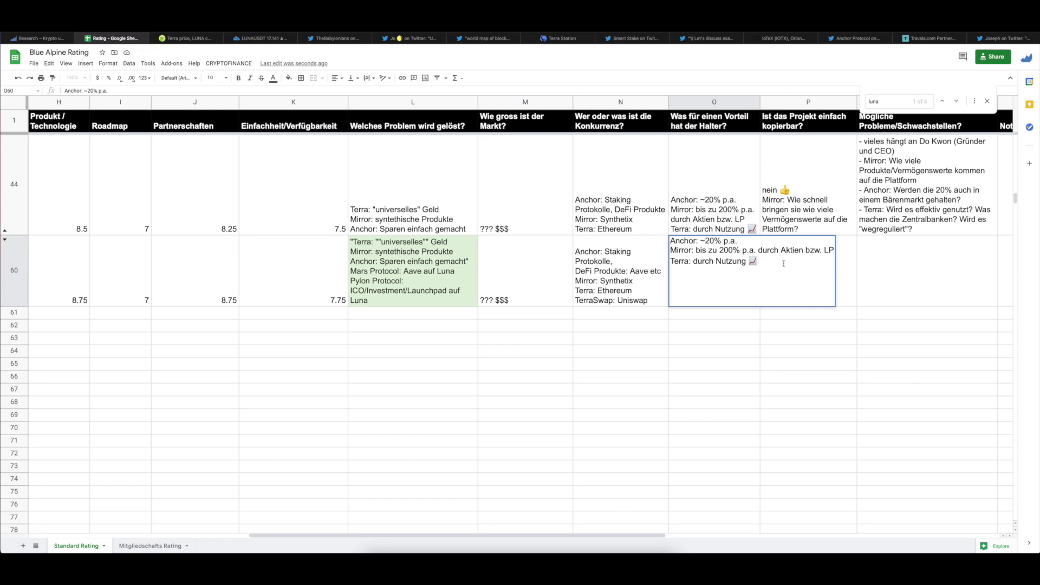
pyautogui.write('// TerraSw')
pyautogui.write('ap: 35')
pyautogui.write('.')
pyautogui.write('% p.a. auf ')
pyautogui.write('Lu')
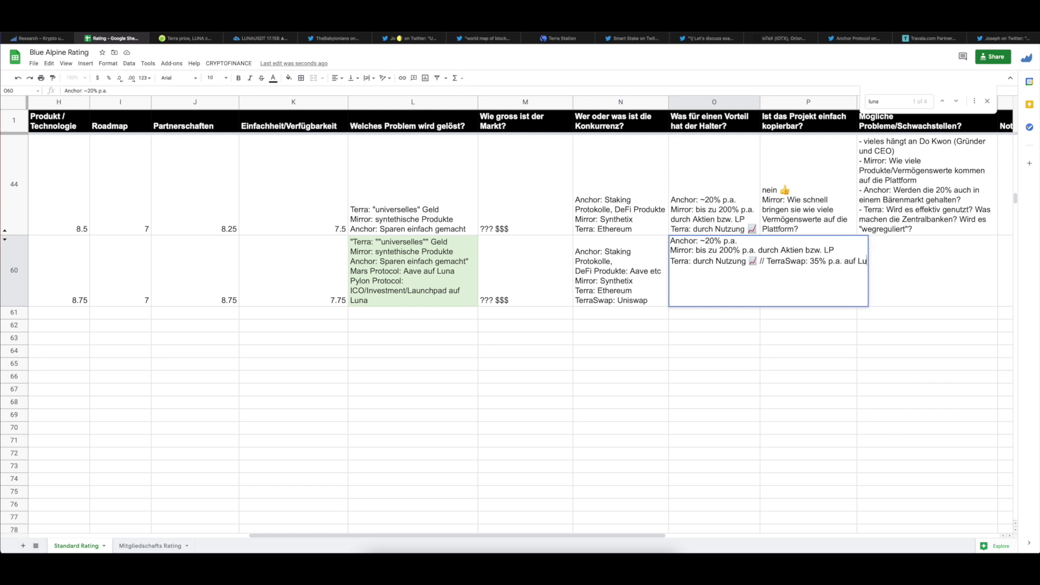
pyautogui.write('na-bLuna')
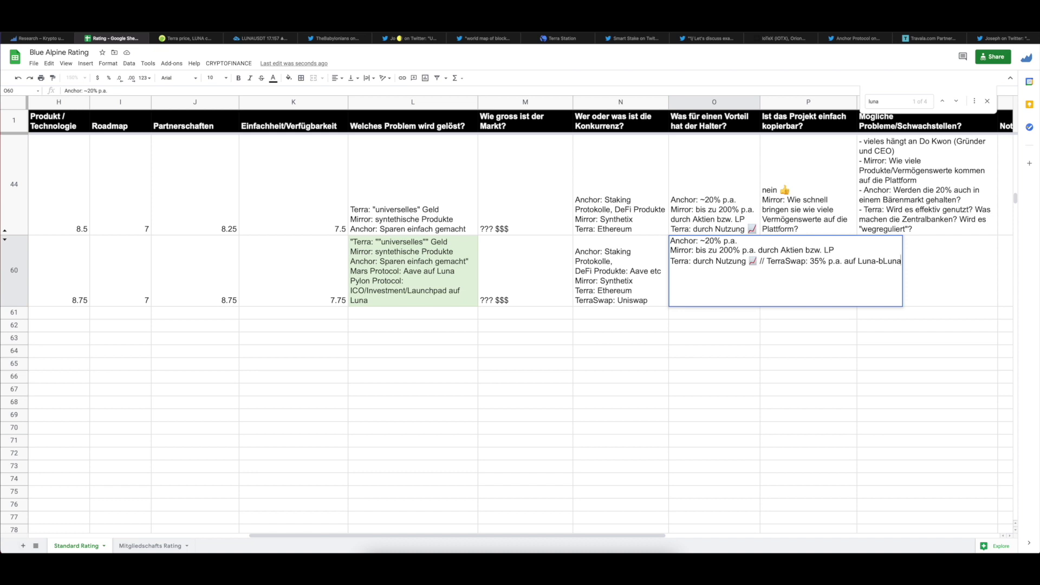
pyautogui.moveTo(859, 262); pyautogui.dragTo(901, 262)
pyautogui.click(887, 263)
pyautogui.click(700, 299)
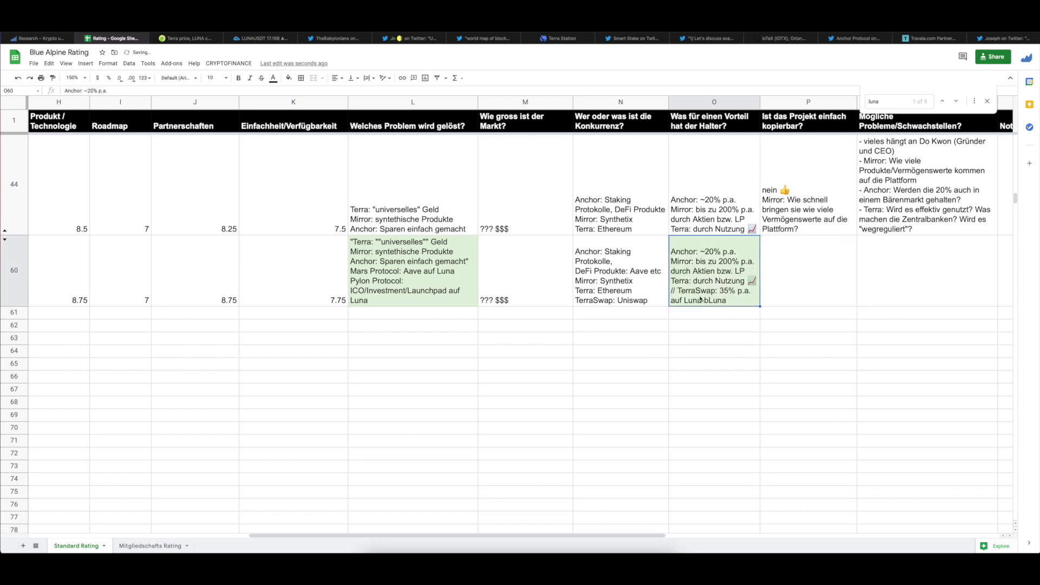
# Step: View the DeFi Kurs on the Blue Alpine Research courses page and return to the rating sheet
pyautogui.click(38, 37)
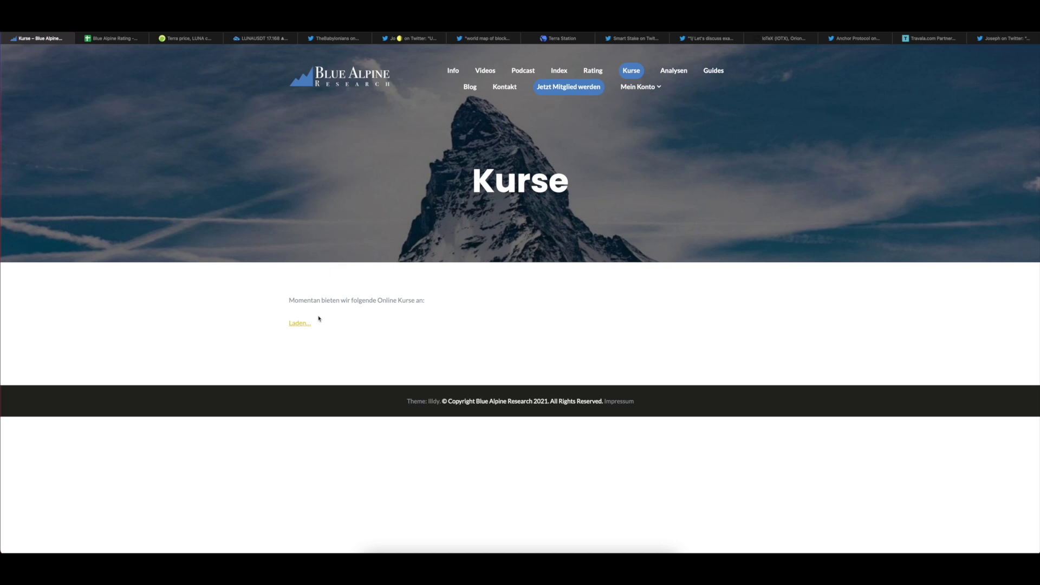
pyautogui.scroll(-2, 371, 287)
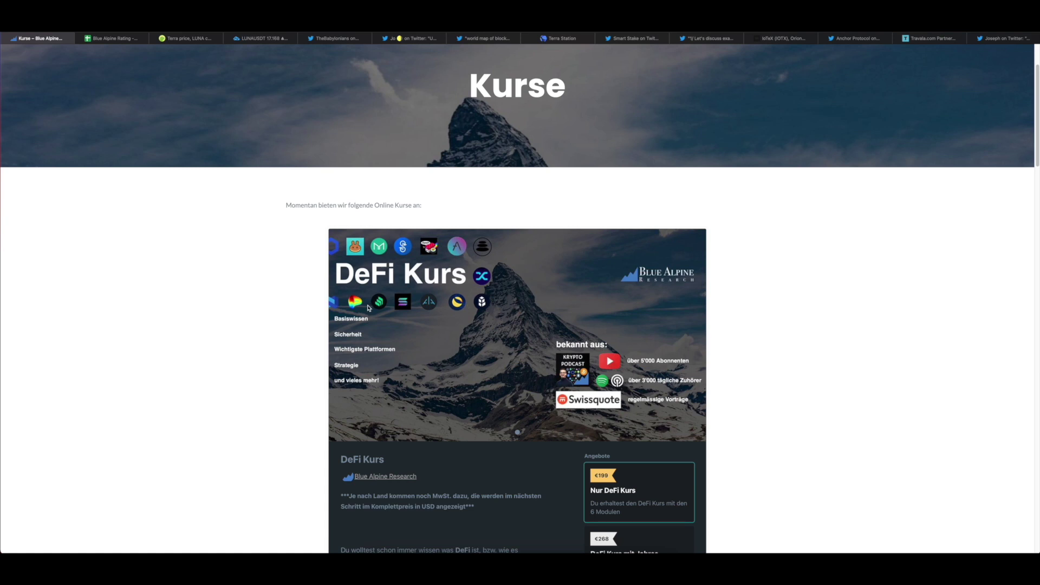
pyautogui.click(121, 39)
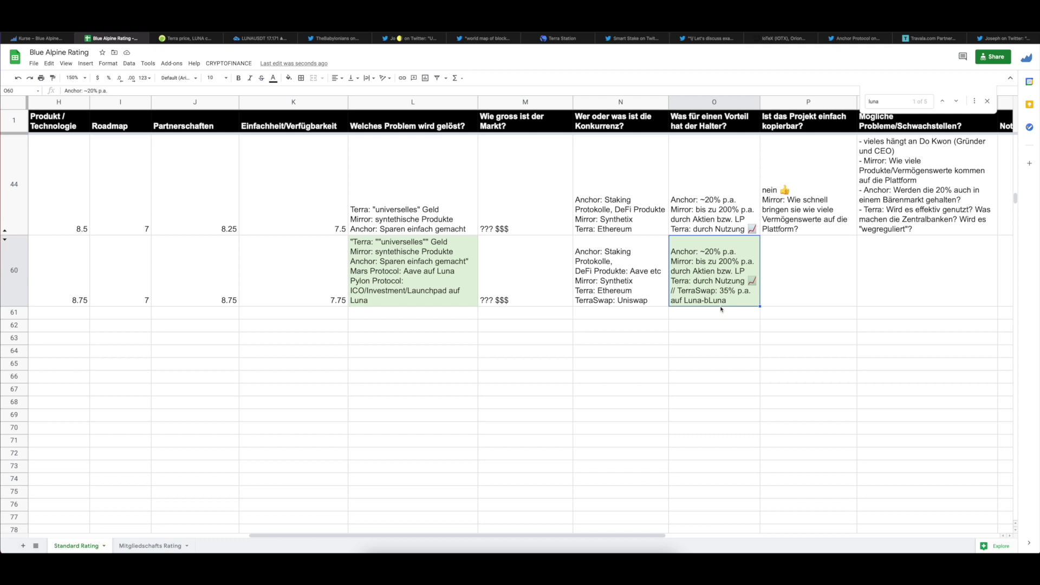
# Step: Enter "nein" followed by a thumbs-up emoji as the update row's answer on whether the project is easily copied
pyautogui.click(820, 294)
pyautogui.write('nein')
pyautogui.press('ctrl+super+space')
pyautogui.write('thumb')
pyautogui.press('Return')
pyautogui.press('Return')
pyautogui.click(808, 270)
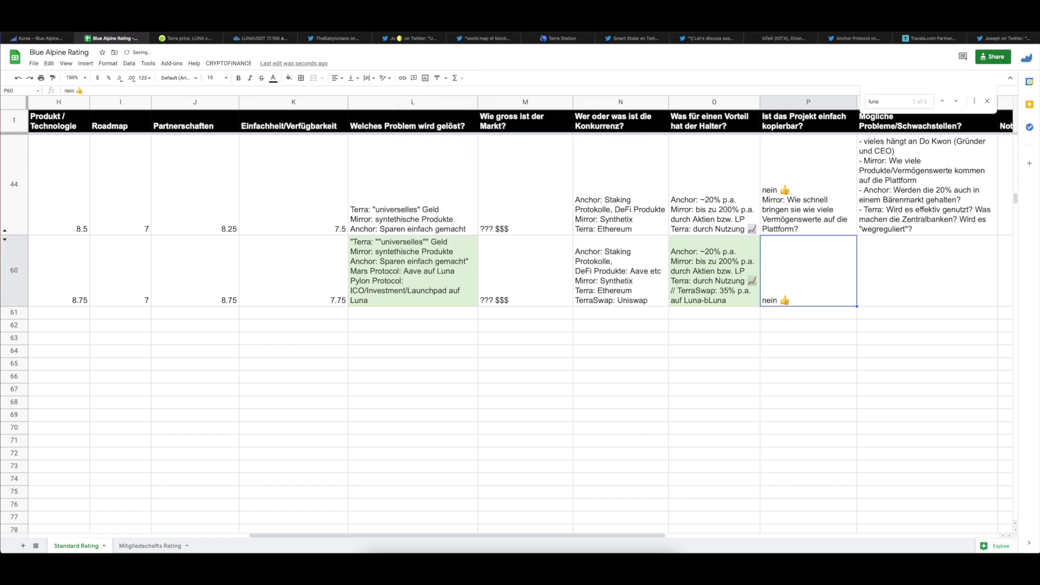
# Step: Review the Terra Luna (Update) row's scores and overall rating against the earlier Terra row, ending at the problems column
pyautogui.press('Left')
pyautogui.press('Left')
pyautogui.press('Left')
pyautogui.press('Left')
pyautogui.press('Left')
pyautogui.press('Left')
pyautogui.press('Left')
pyautogui.press('Left')
pyautogui.press('Left')
pyautogui.press('Left')
pyautogui.press('Left')
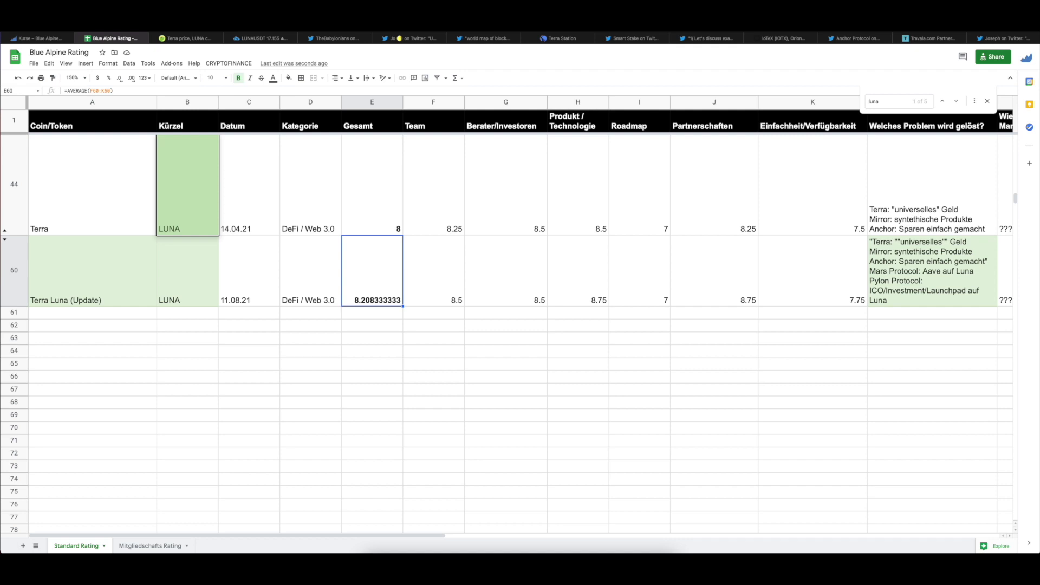
pyautogui.press('Right')
pyautogui.press('Right')
pyautogui.press('Right')
pyautogui.press('Right')
pyautogui.press('Right')
pyautogui.press('Right')
pyautogui.press('Right')
pyautogui.press('Right')
pyautogui.press('Right')
pyautogui.press('Right')
pyautogui.press('Right')
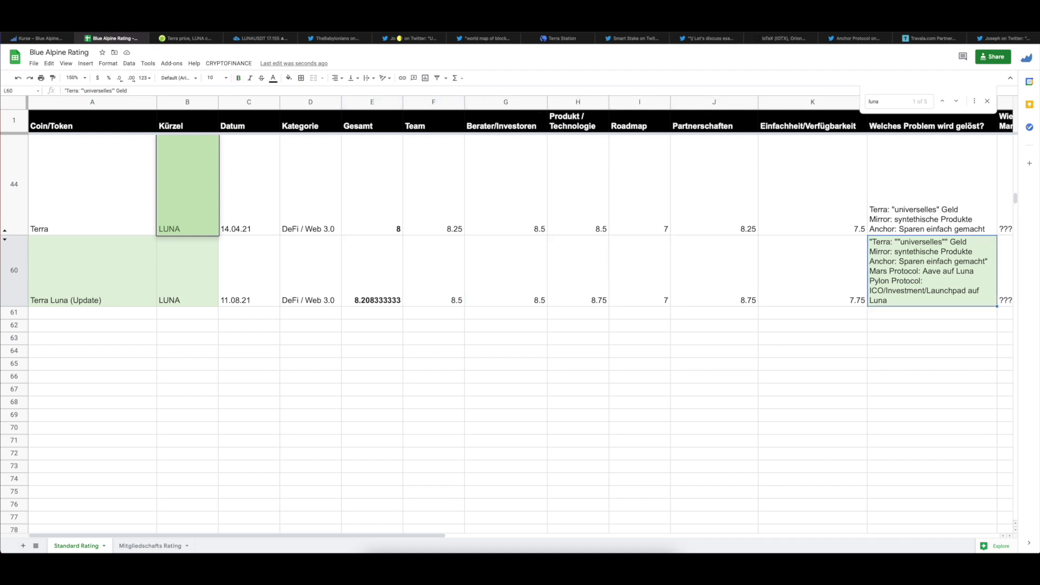
pyautogui.press('Right')
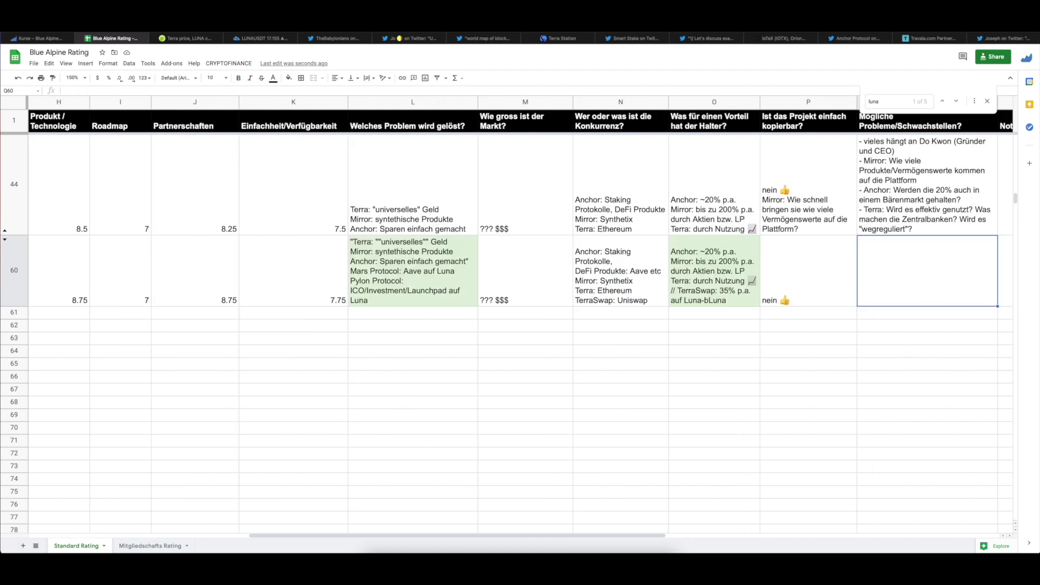
# Step: Copy the Terra row's possible problems and weaknesses text into the Terra Luna (Update) row
pyautogui.doubleClick(883, 149)
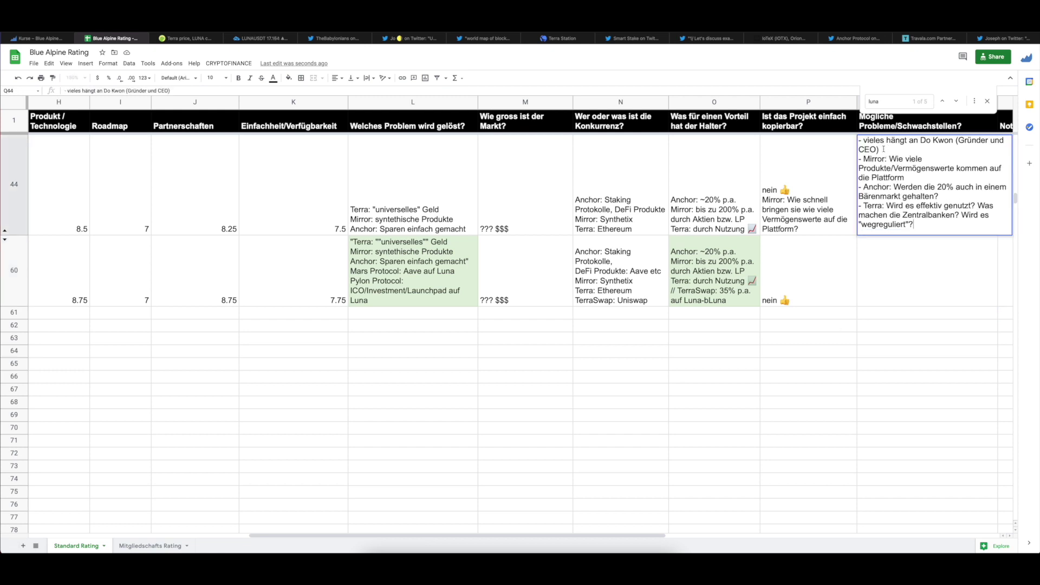
pyautogui.moveTo(861, 141); pyautogui.dragTo(941, 230)
pyautogui.hotkey('ctrl', 'c')
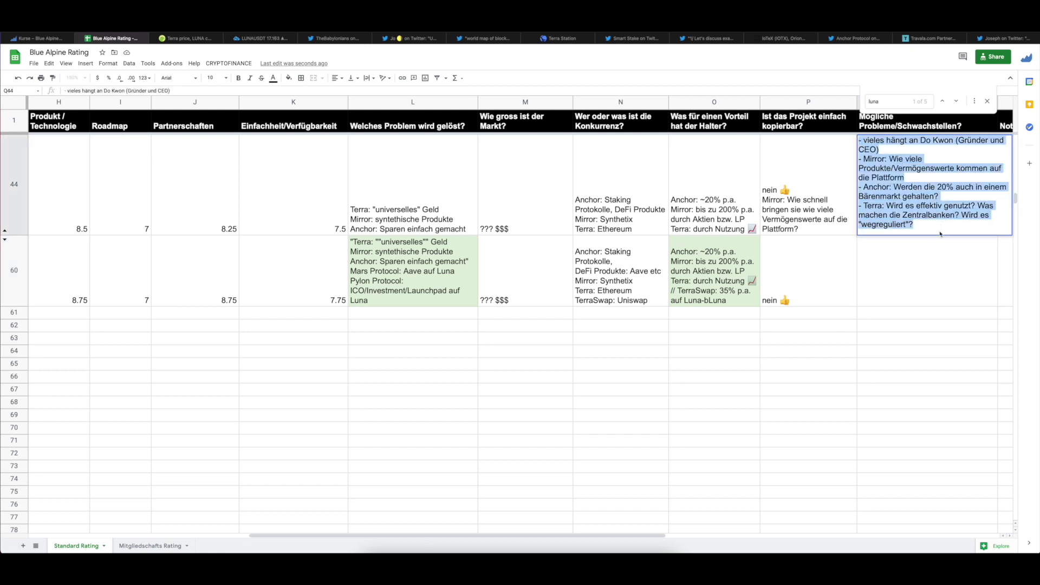
pyautogui.click(912, 269)
pyautogui.hotkey('ctrl', 'v')
# Step: In the update row's problems cell, add ✅ after the Anchor bear market question and 🤔 after the Terra regulation question
pyautogui.doubleClick(902, 254)
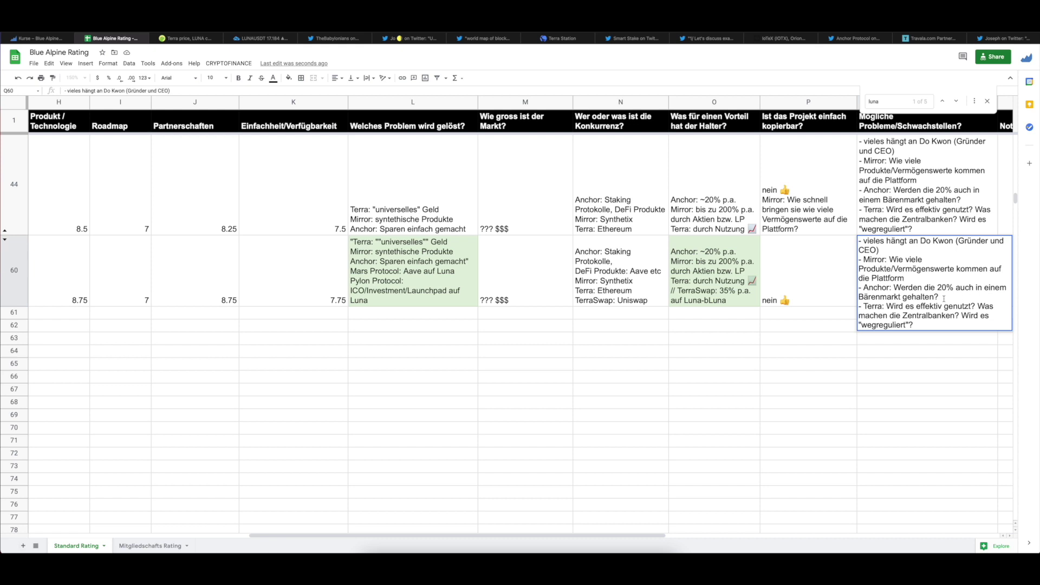
pyautogui.hotkey('alt', 'space')
pyautogui.write('s check')
pyautogui.press('Return')
pyautogui.write('✅')
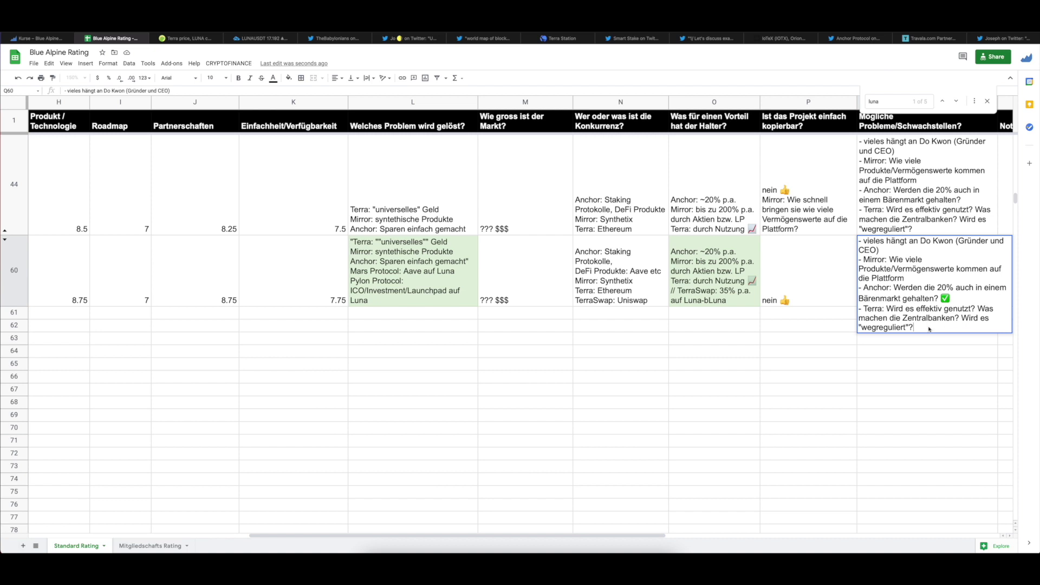
pyautogui.press('ctrl+super+space')
pyautogui.write('think')
pyautogui.press('Return')
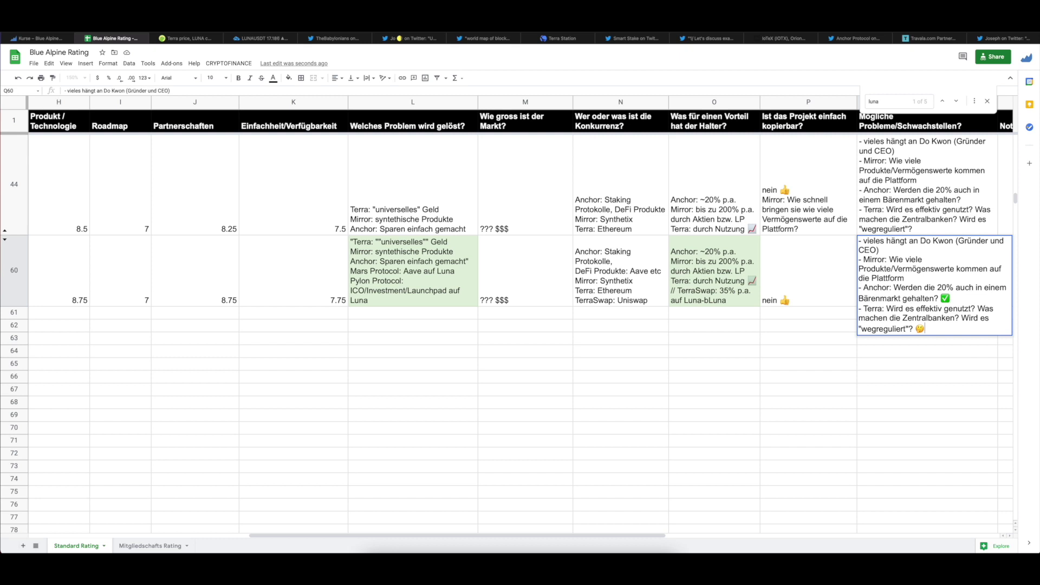
# Step: Check the Terra Luna ecosystem map in the Smart Stake Twitter post and return to the rating sheet
pyautogui.click(487, 38)
pyautogui.click(562, 37)
pyautogui.click(635, 38)
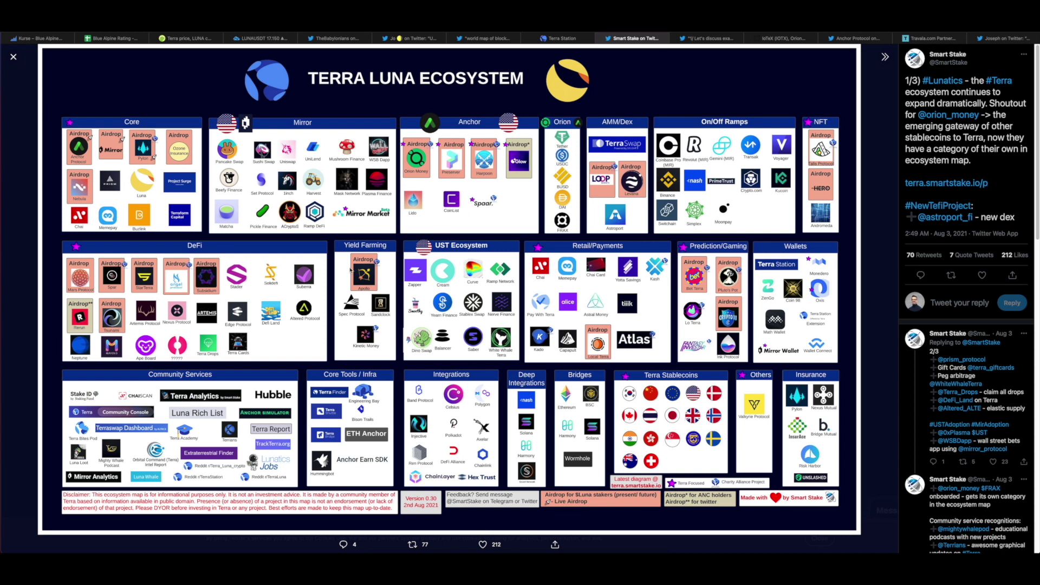
pyautogui.click(114, 38)
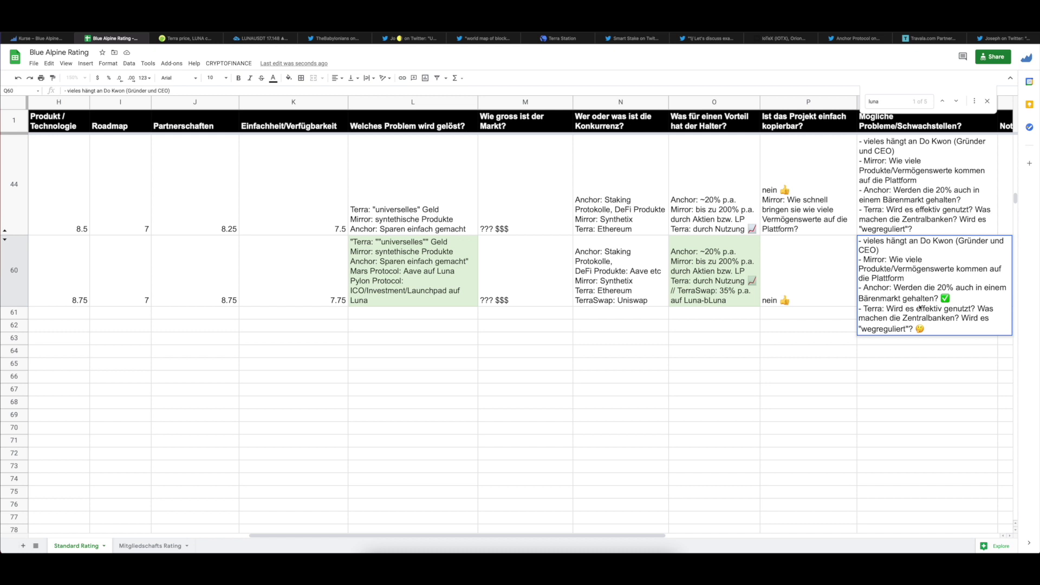
# Step: Add the lines "- Bridges -> werden sie genutzt? Wie stabil sind?" and "- Mögliche Hacker Attacken?" to the update row's problems cell
pyautogui.hotkey('alt', 'Return')
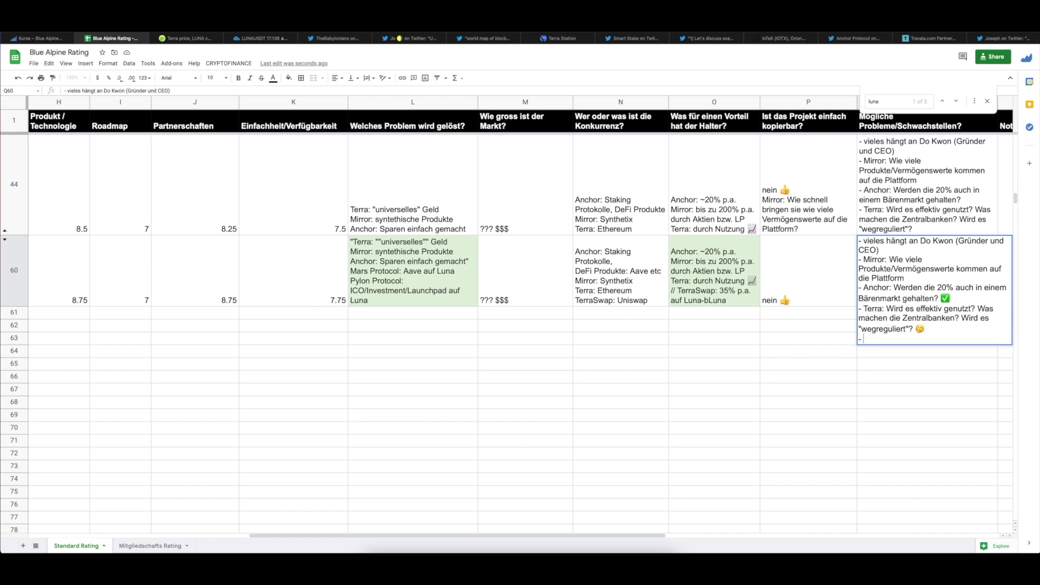
pyautogui.write('- Bridges -> werden sie genutzt? Wie stabil sind?')
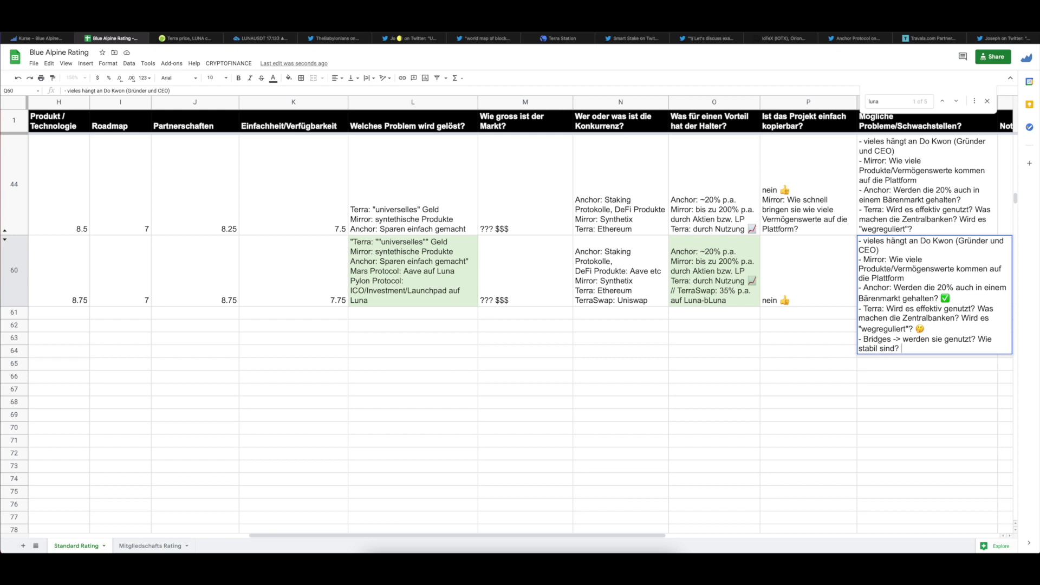
pyautogui.hotkey('alt', 'Return')
pyautogui.write('- Mögliche Hacker Attacken?')
pyautogui.press('Return')
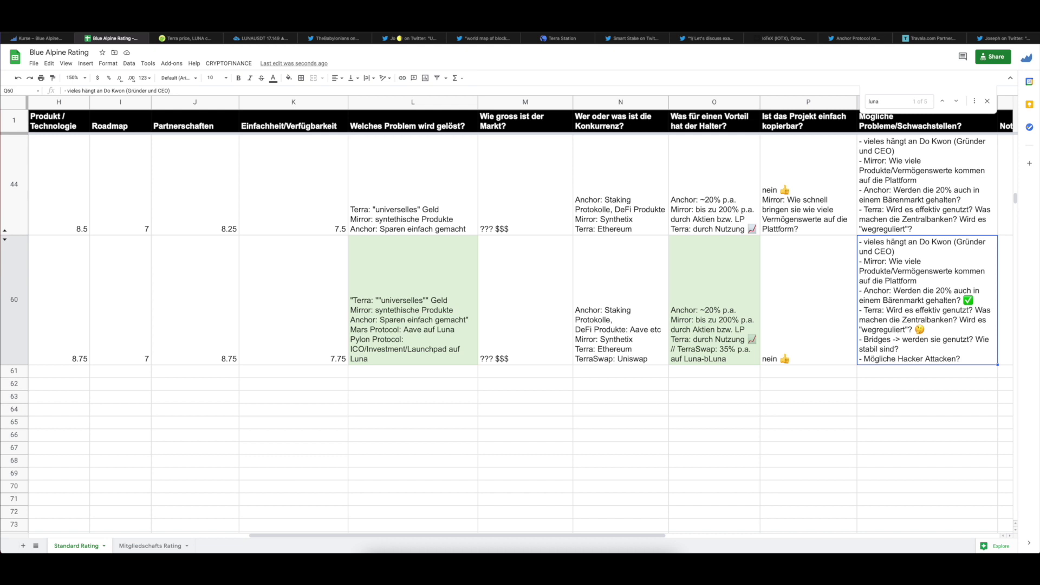
# Step: Review the completed Terra Luna (Update) row from the problems column back to the coin name
pyautogui.press('Left')
pyautogui.press('Left')
pyautogui.press('Left')
pyautogui.press('Left')
pyautogui.press('Left')
pyautogui.press('Left')
pyautogui.press('Left')
pyautogui.press('Left')
pyautogui.press('Left')
pyautogui.press('Left')
pyautogui.press('Left')
pyautogui.press('Left')
pyautogui.press('Left')
pyautogui.press('Left')
pyautogui.press('Left')
pyautogui.press('Left')
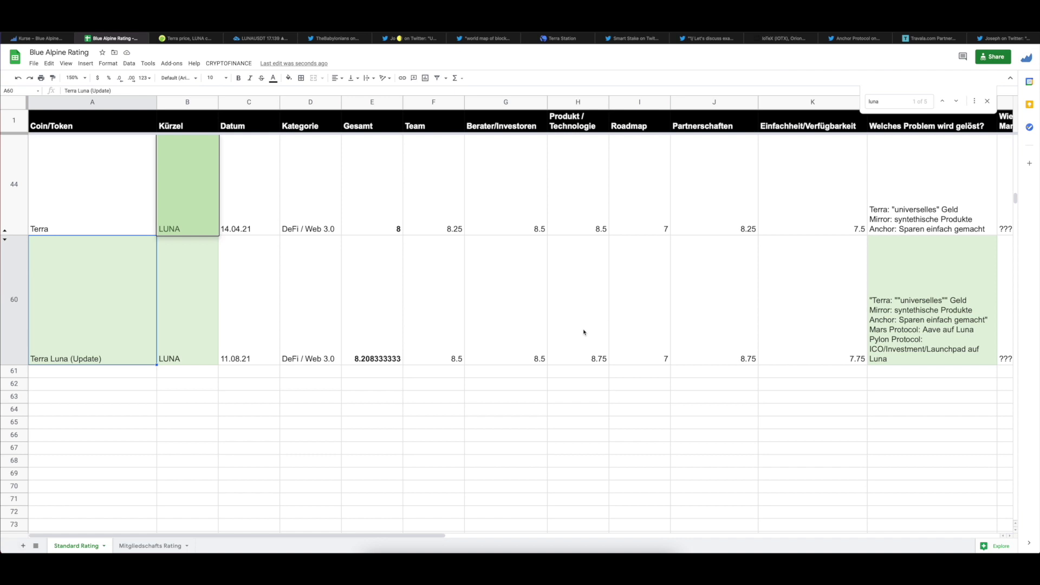
pyautogui.scroll(-1, 584, 334)
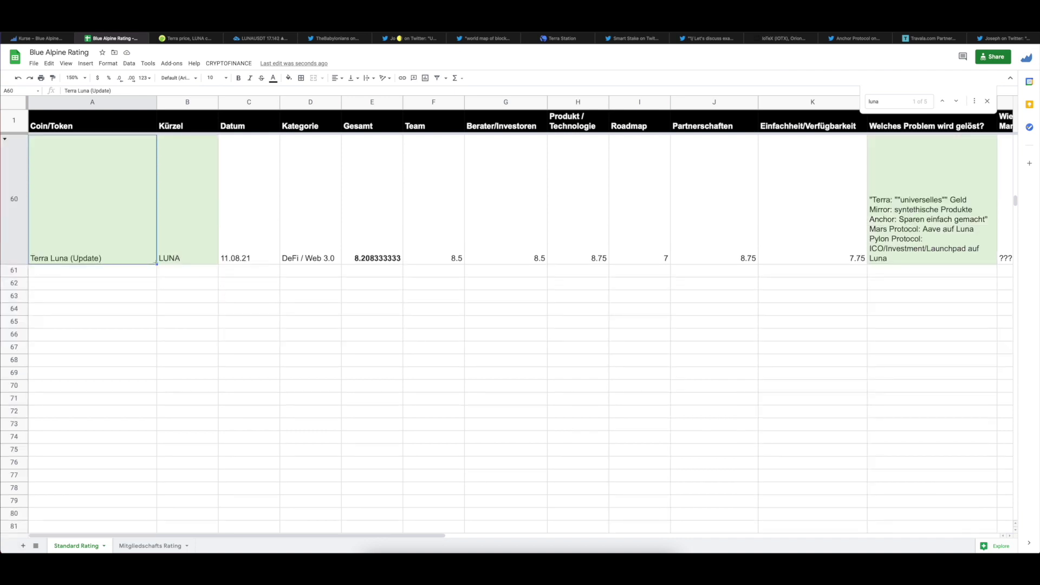